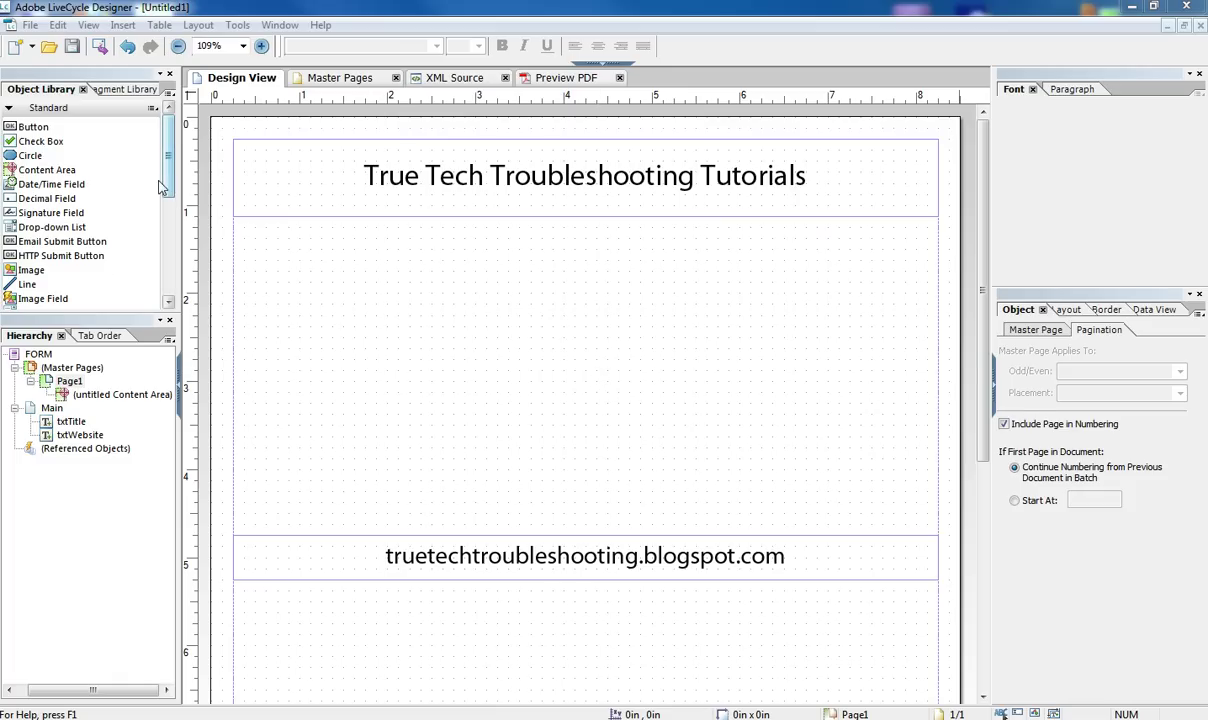
Add a signature field midway between the title and website text, sized to about 3.75 by 0.875 in.
mouse_move(57, 218)
mouse_down()
mouse_move(453, 434)
mouse_move(487, 428)
mouse_up()
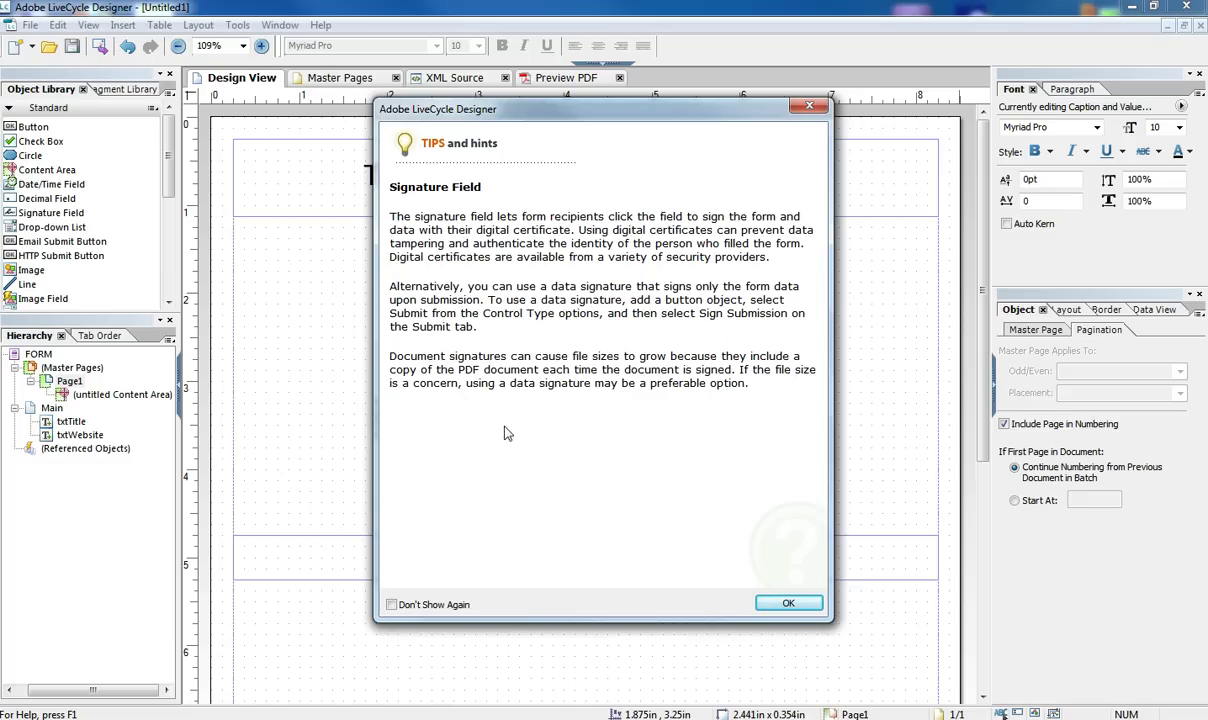
click(789, 605)
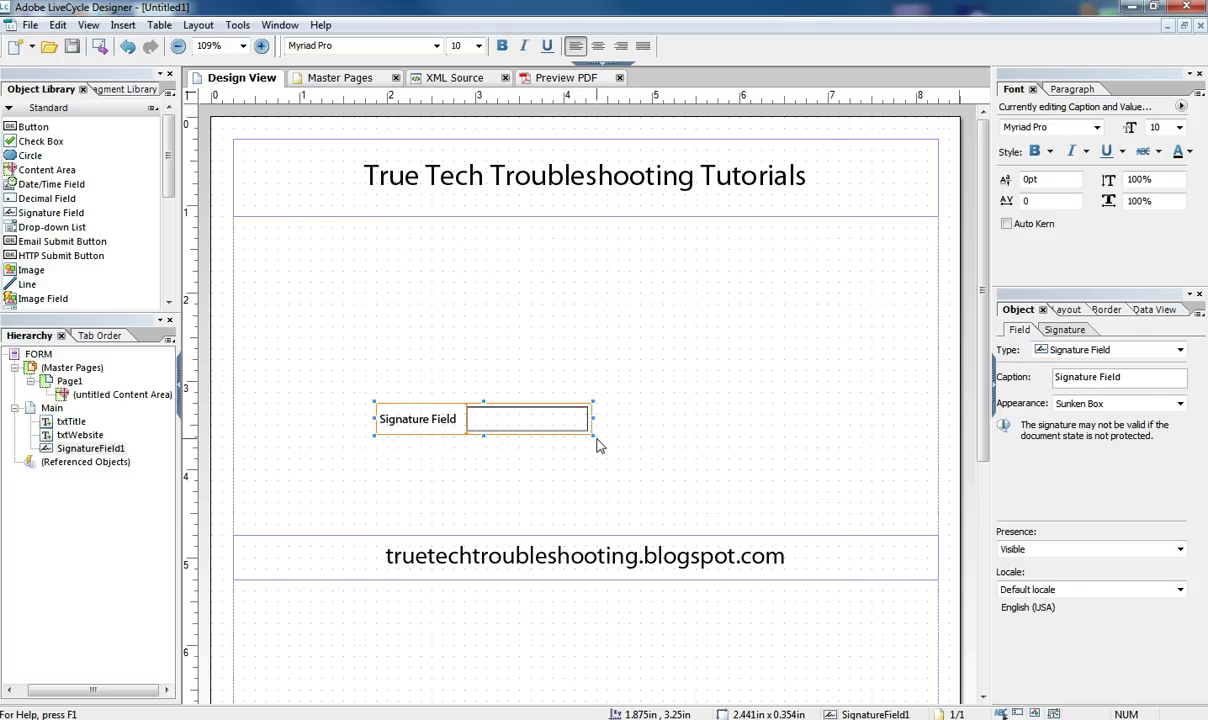
drag(657, 465, 706, 481)
mouse_move(628, 453)
mouse_down()
mouse_move(585, 437)
mouse_move(594, 445)
mouse_up()
Draw a text field about 4.75 by 0.625 in between the page title and the signature field.
scroll(60, 258, down, 5)
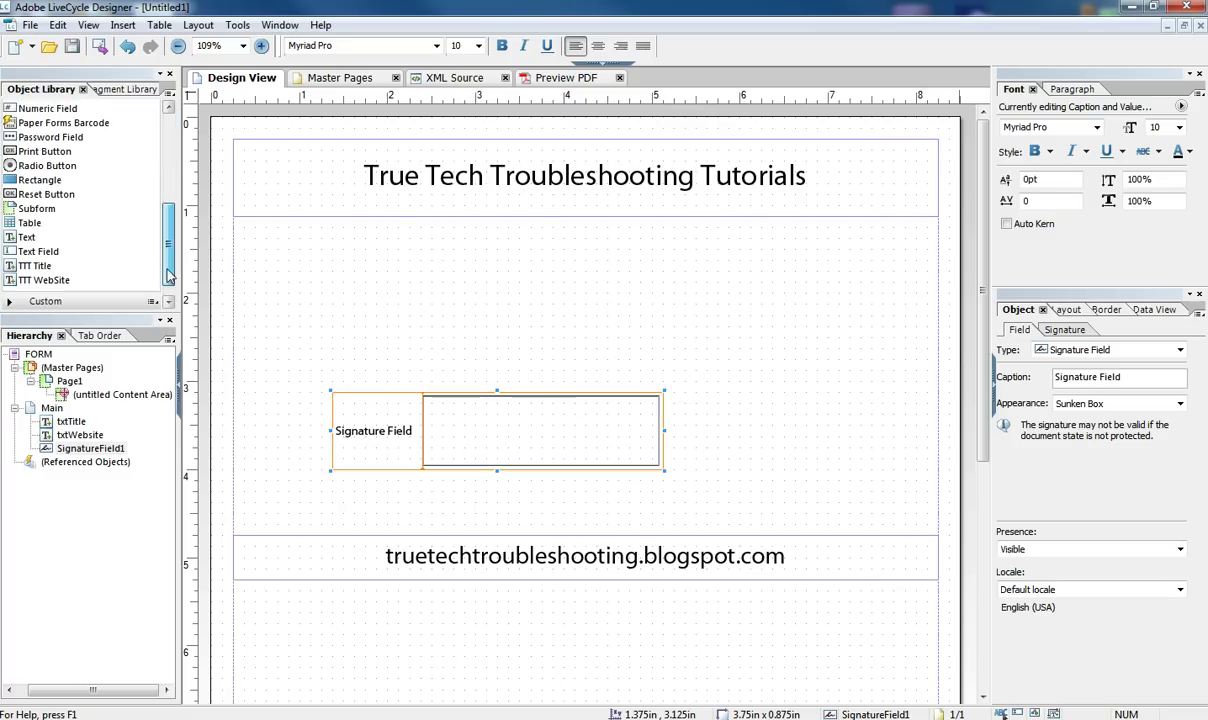
click(40, 240)
mouse_move(321, 238)
mouse_down()
mouse_move(730, 306)
mouse_move(738, 297)
mouse_up()
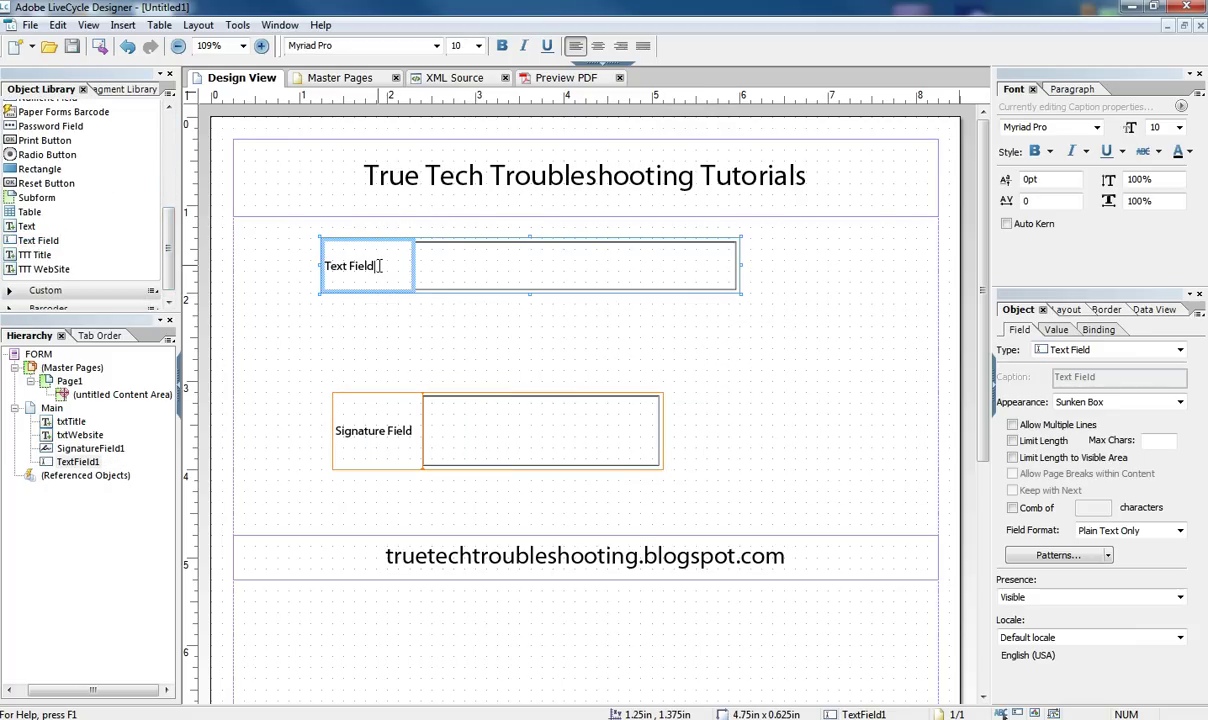
Replace the new text field's caption with "Name".
drag(378, 266, 305, 277)
key(BackSpace)
key(BackSpace)
key(BackSpace)
key(BackSpace)
key(BackSpace)
key(BackSpace)
key(BackSpace)
text(Name)
click(453, 347)
Move the signature field up beneath the Name field so their left edges line up.
click(588, 410)
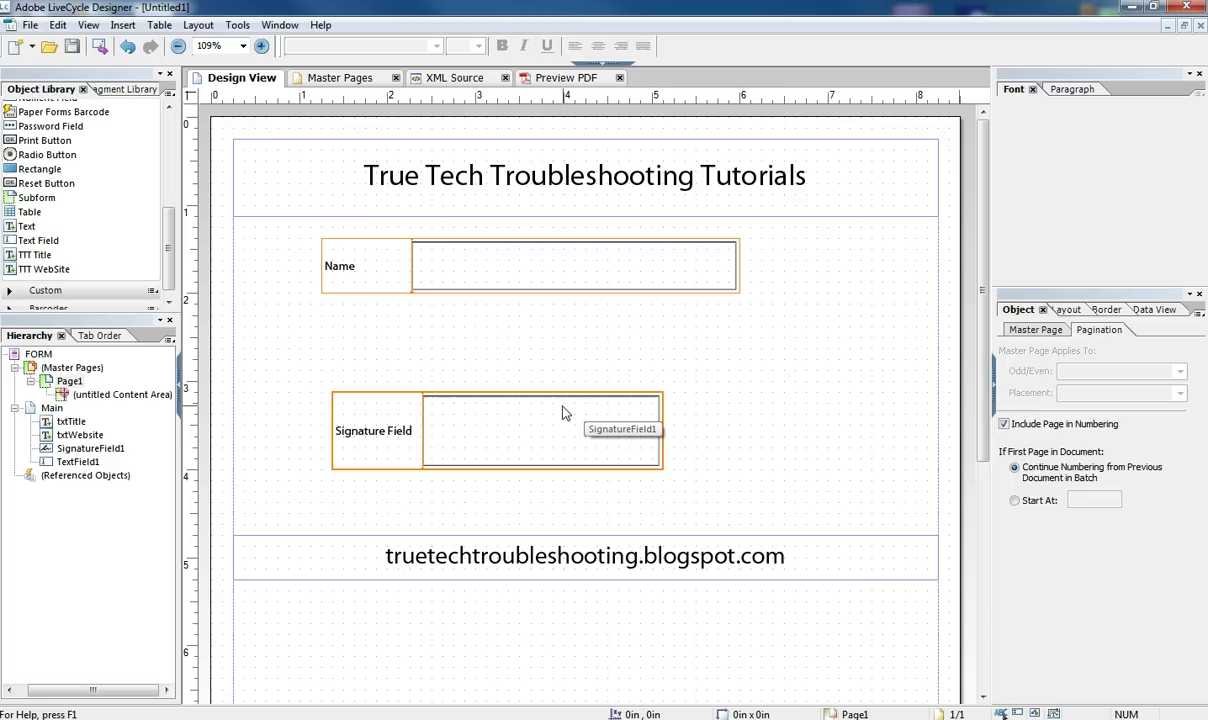
drag(560, 431, 550, 366)
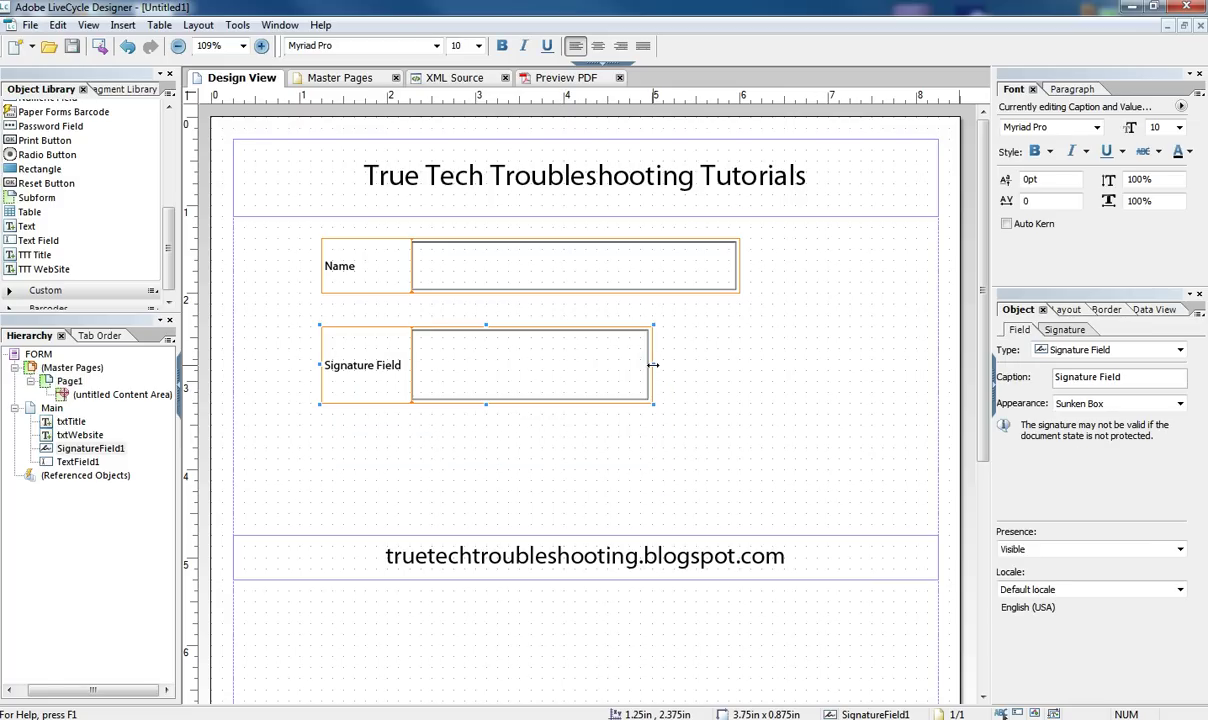
Align the signature field's caption and value to the bottom and set its appearance to Underlined.
click(1063, 89)
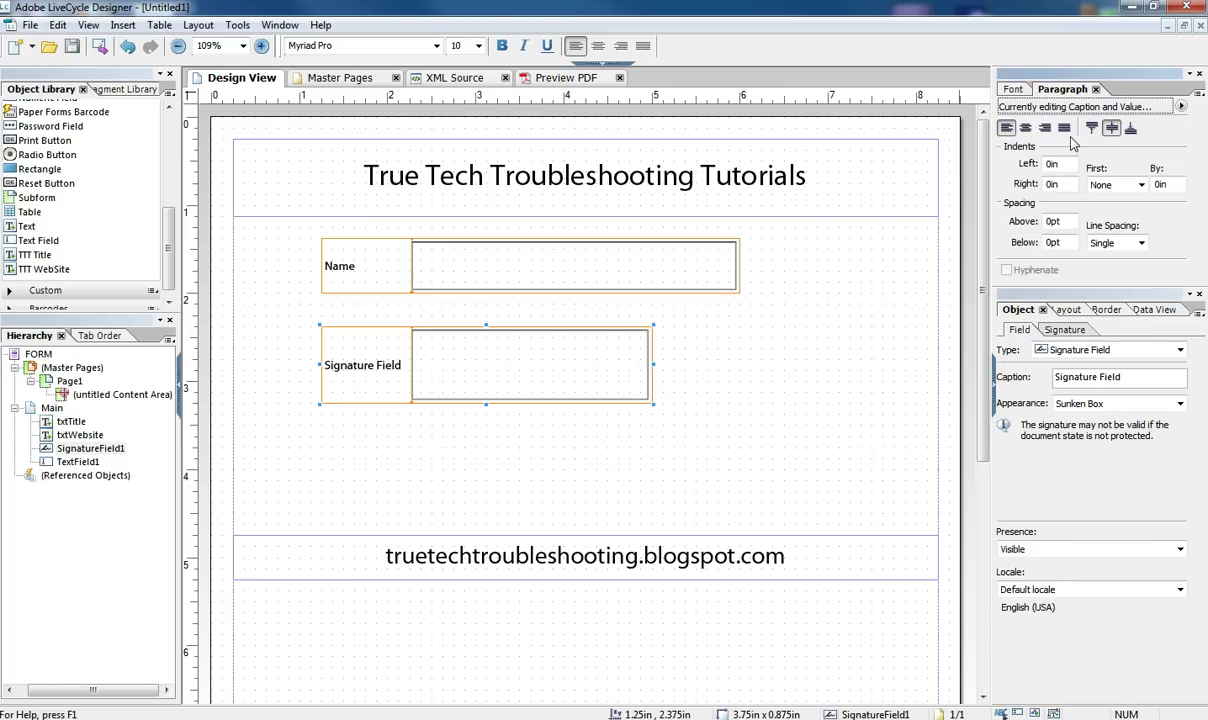
click(1130, 129)
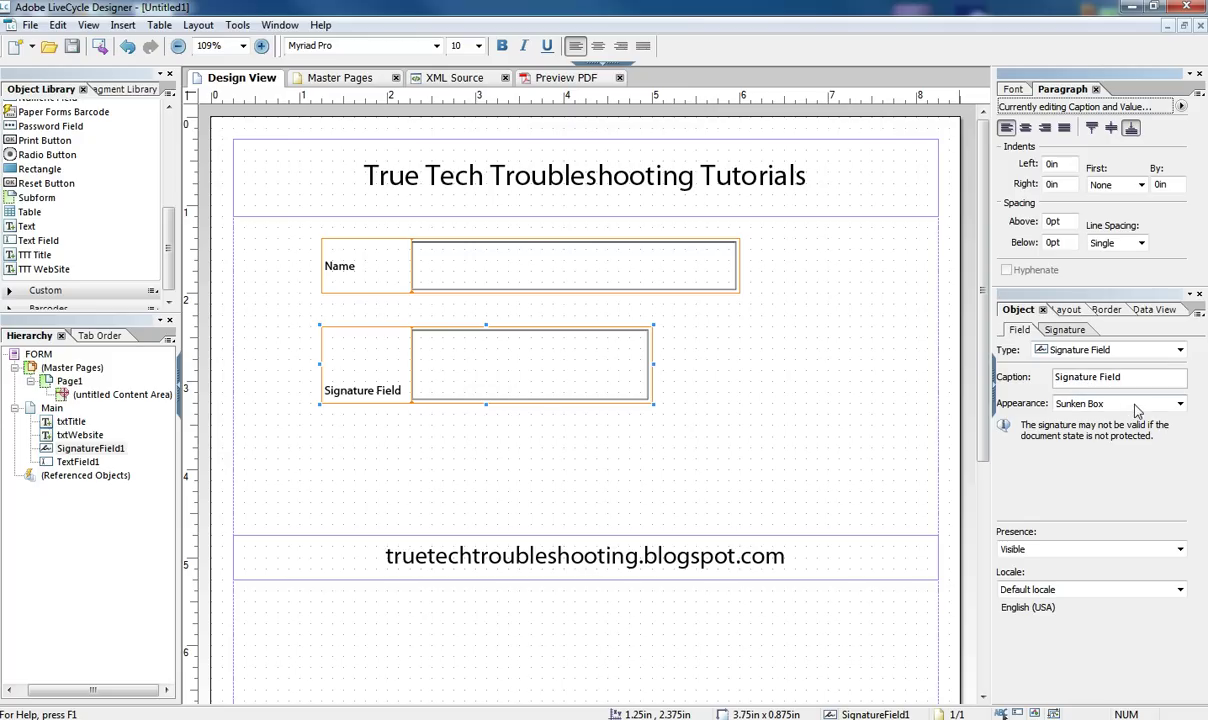
click(1078, 402)
click(1119, 441)
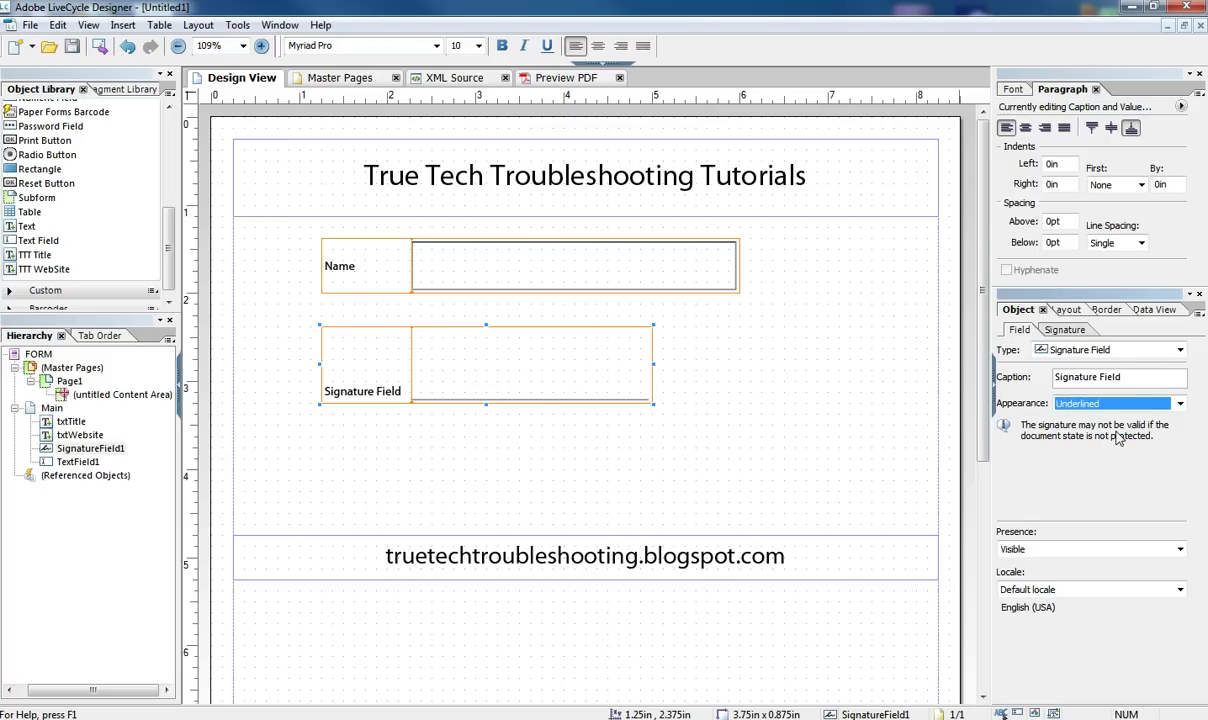
Set the Name field's appearance to Underlined and align its caption and value to the bottom.
click(716, 278)
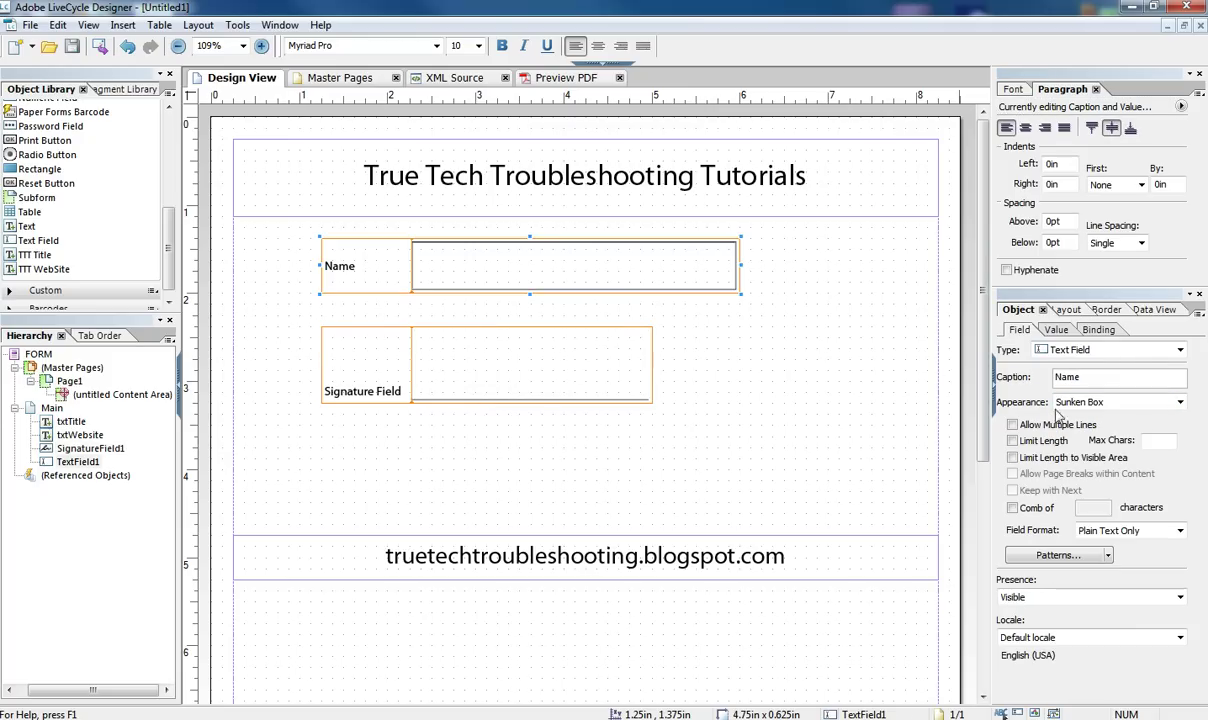
click(1166, 403)
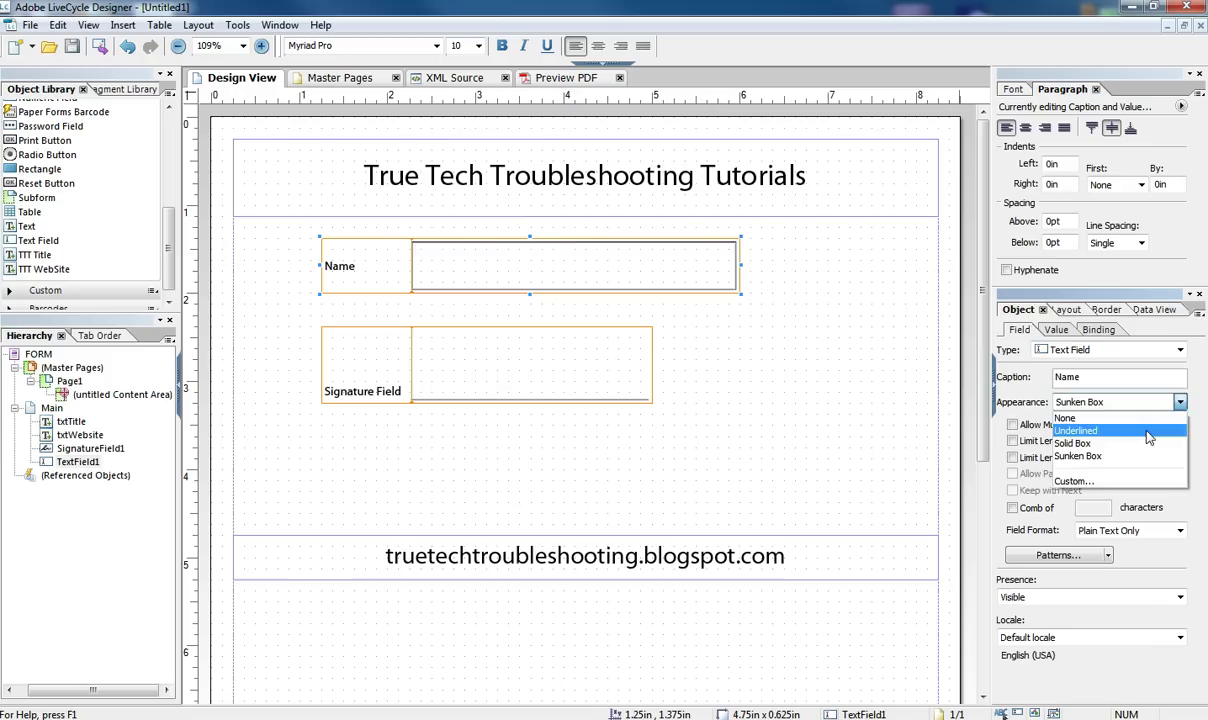
click(1110, 430)
click(636, 374)
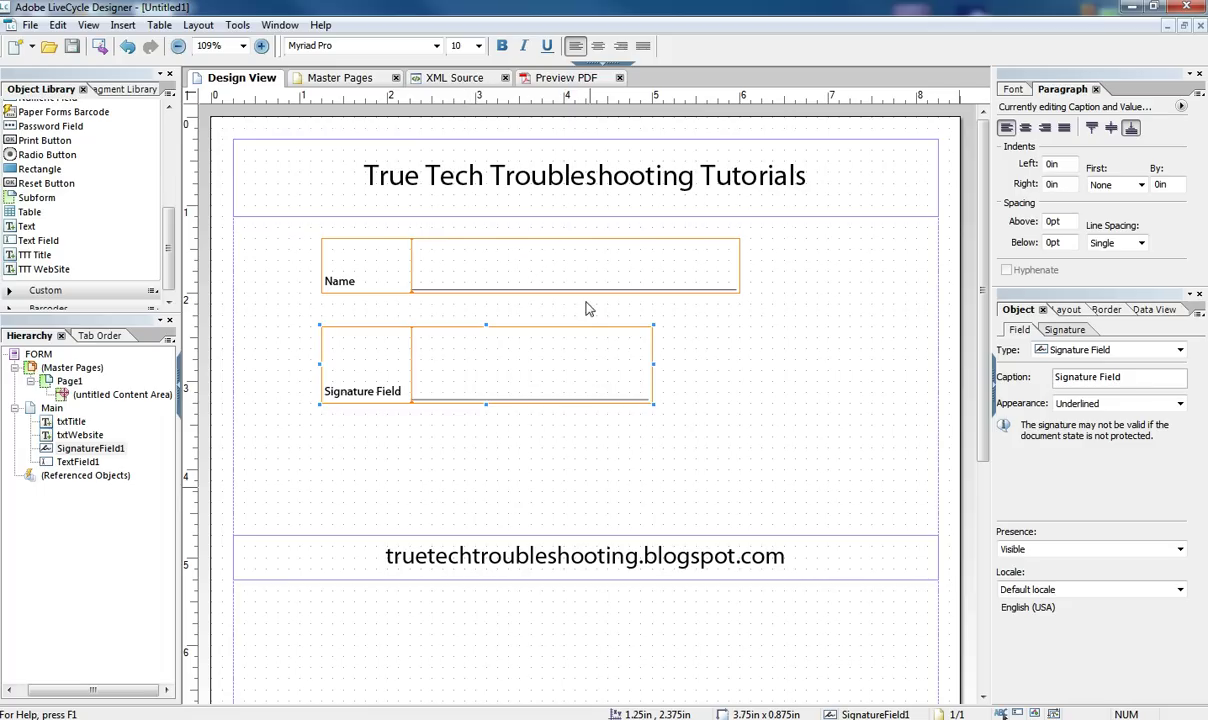
Preview the form as a PDF and fill in the Name field with the signer's first name.
click(530, 79)
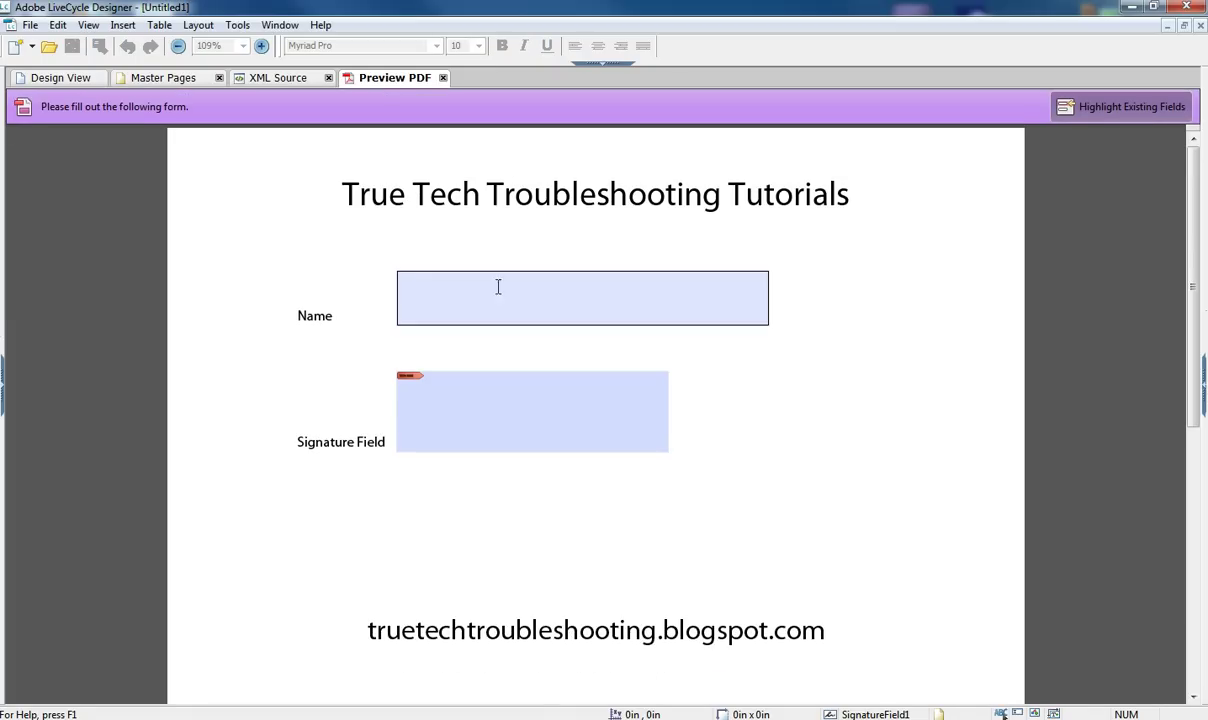
click(498, 287)
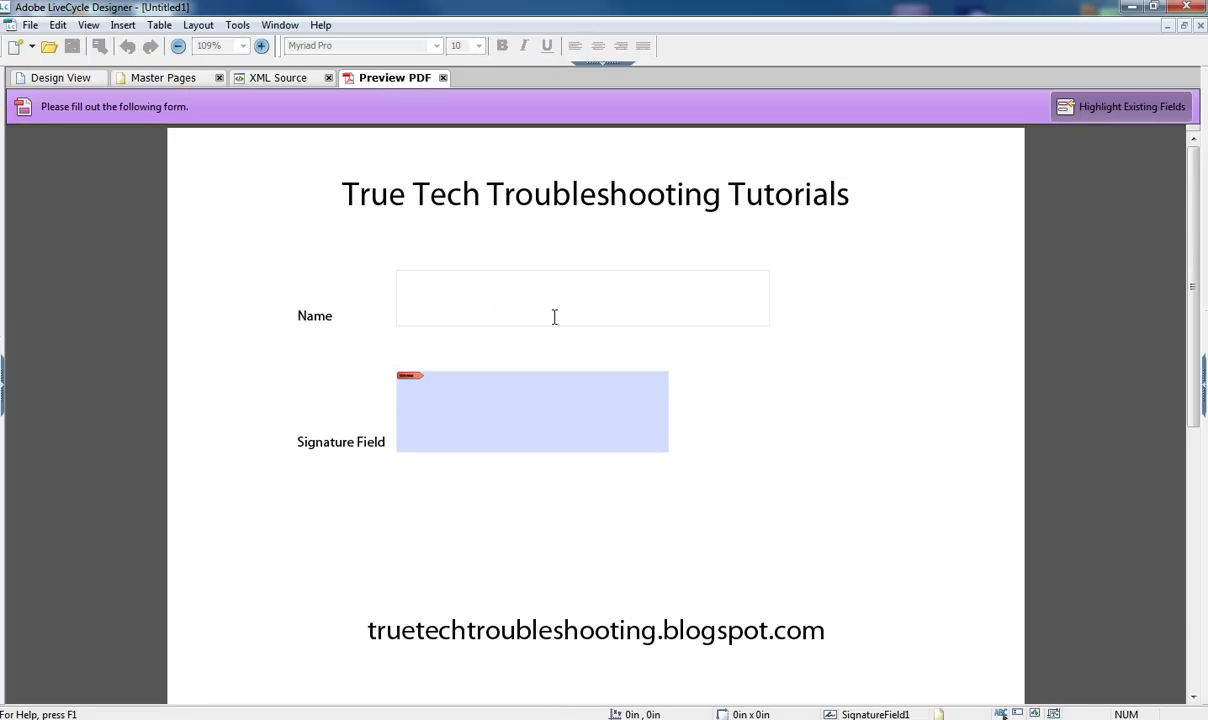
text(Nathan)
click(440, 345)
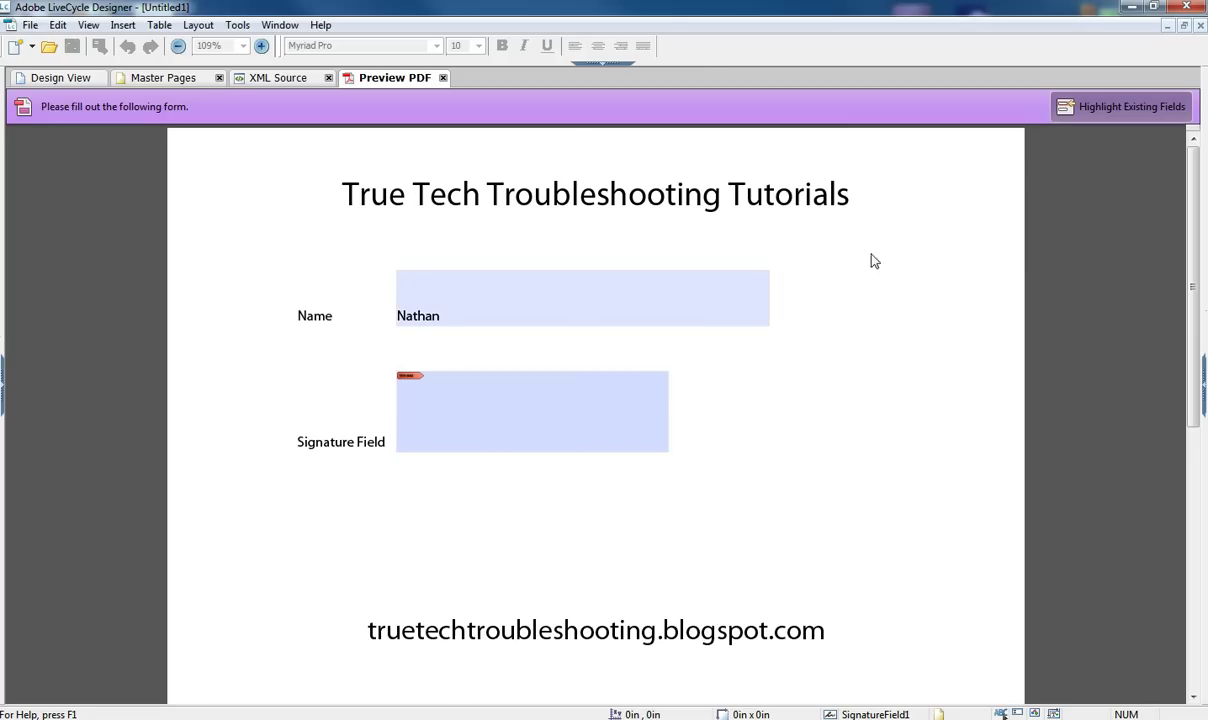
Sign the signature field with the signer's full-name digital ID, using the Standard Text appearance.
click(458, 418)
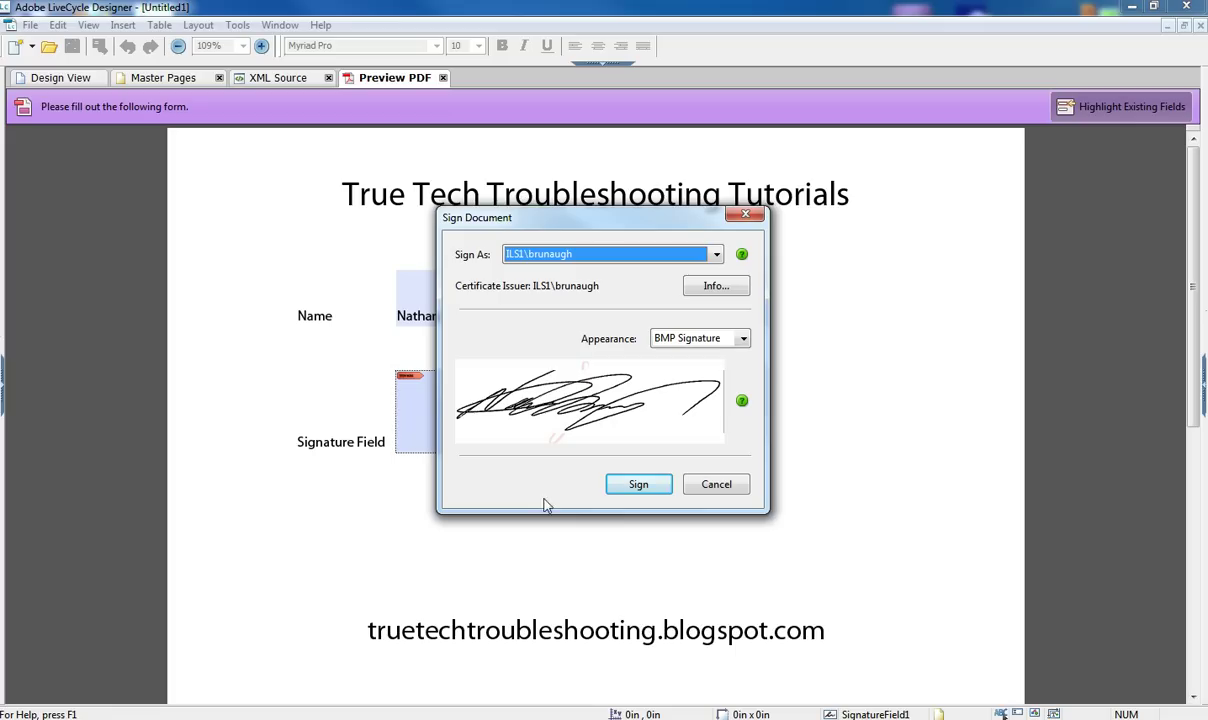
click(716, 254)
click(705, 270)
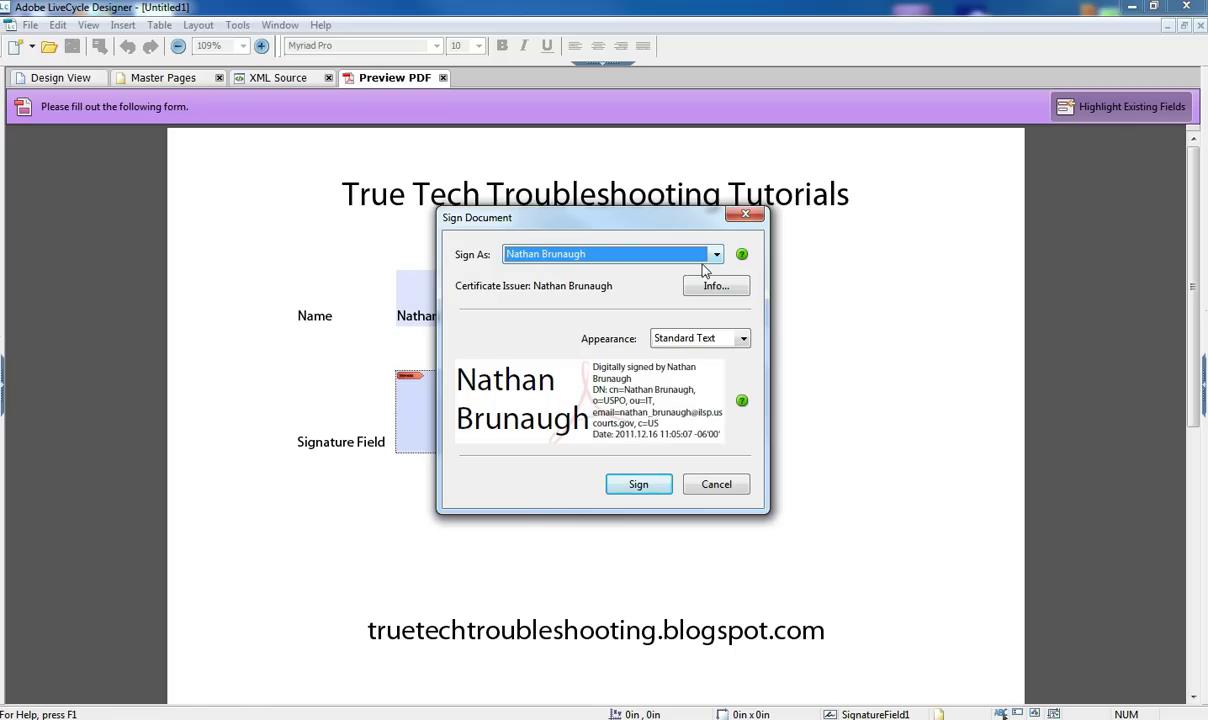
click(636, 486)
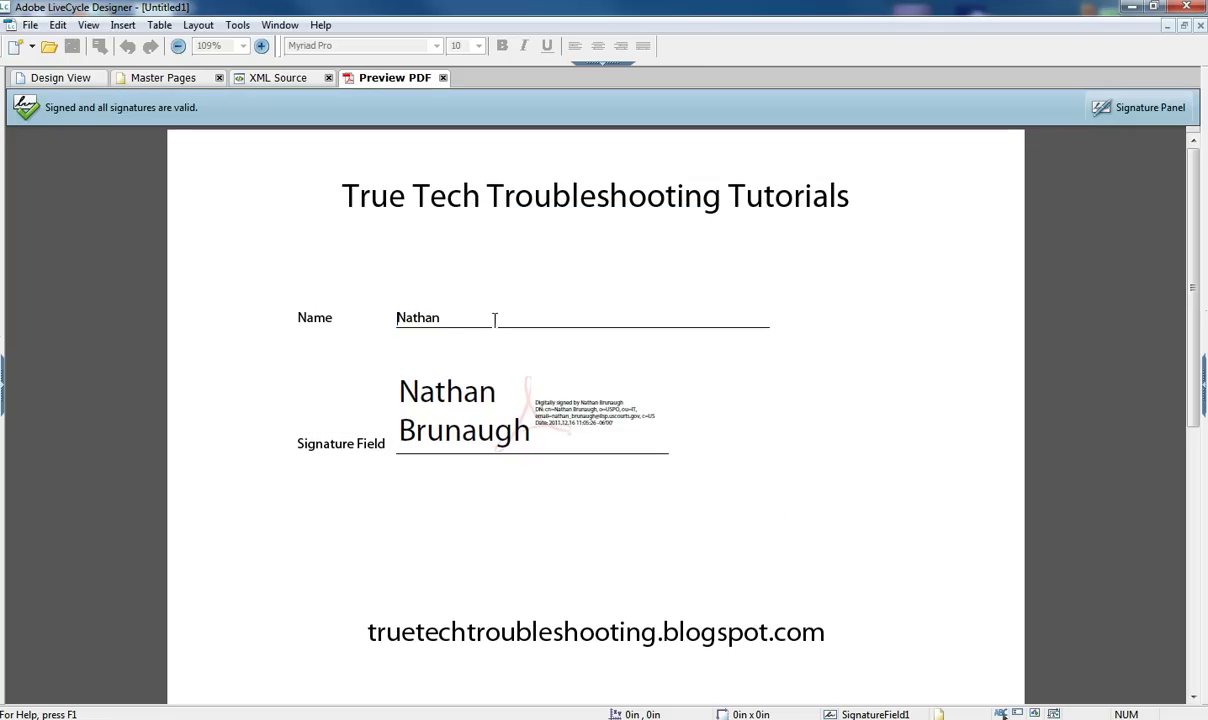
Try to edit the Name entry on the signed form and clear the signature from the signature field.
drag(445, 318, 424, 318)
click(461, 318)
right_click(461, 424)
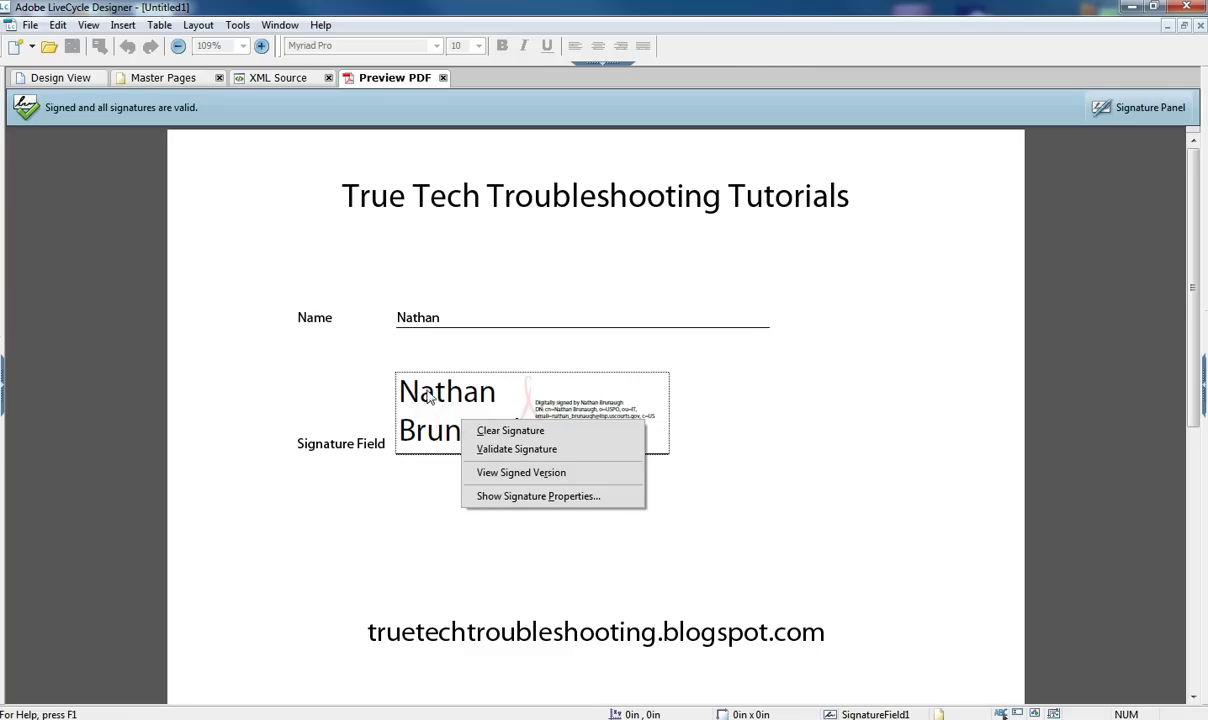
click(495, 430)
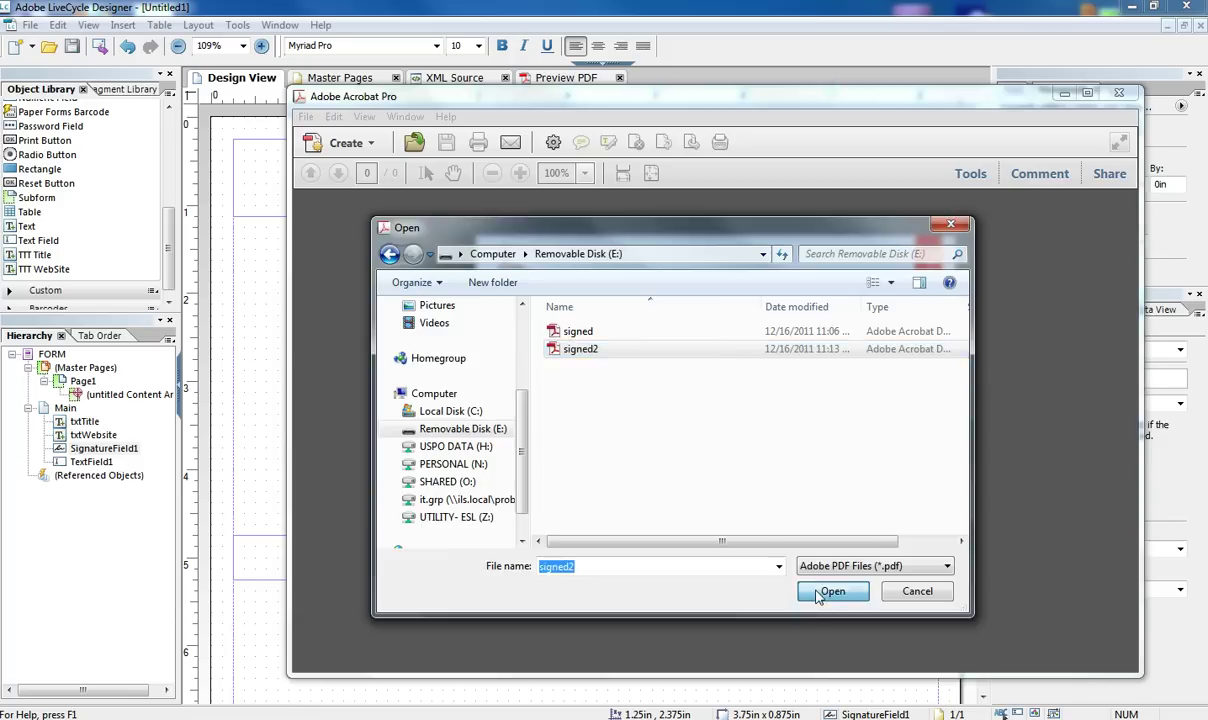
Open signed2.pdf from Removable Disk (E:) in Adobe Acrobat Pro and maximize its window.
click(830, 590)
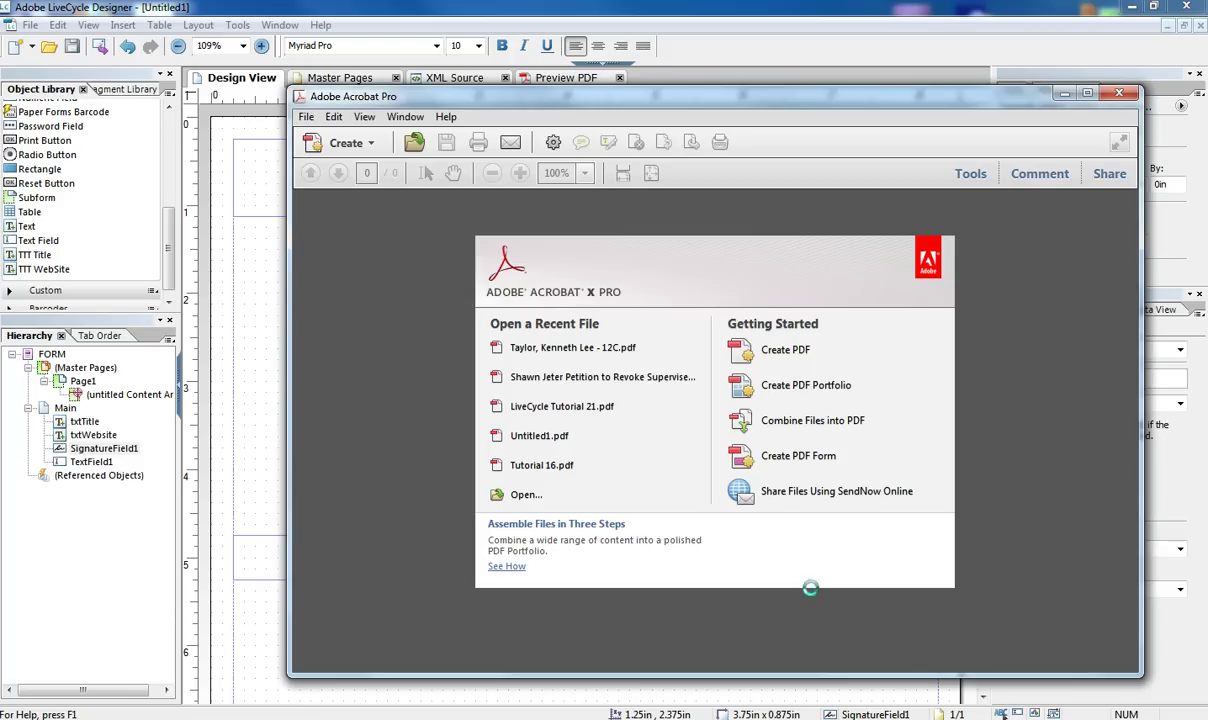
drag(741, 101, 657, 81)
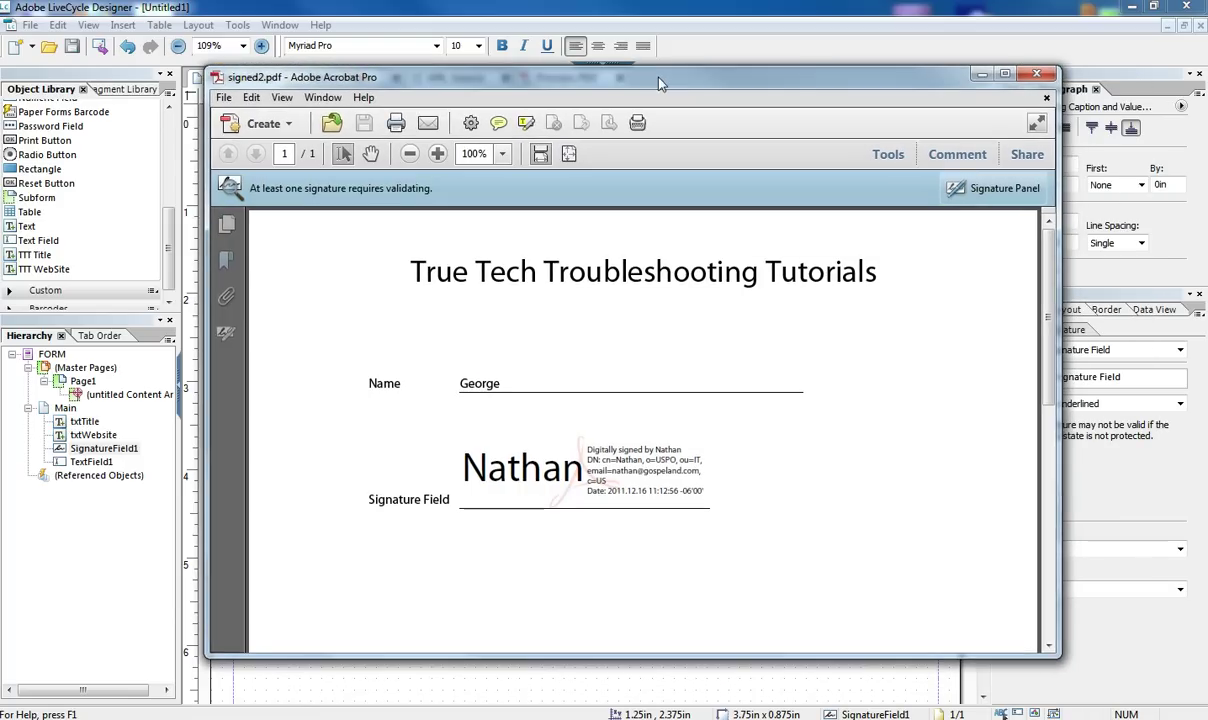
click(1004, 76)
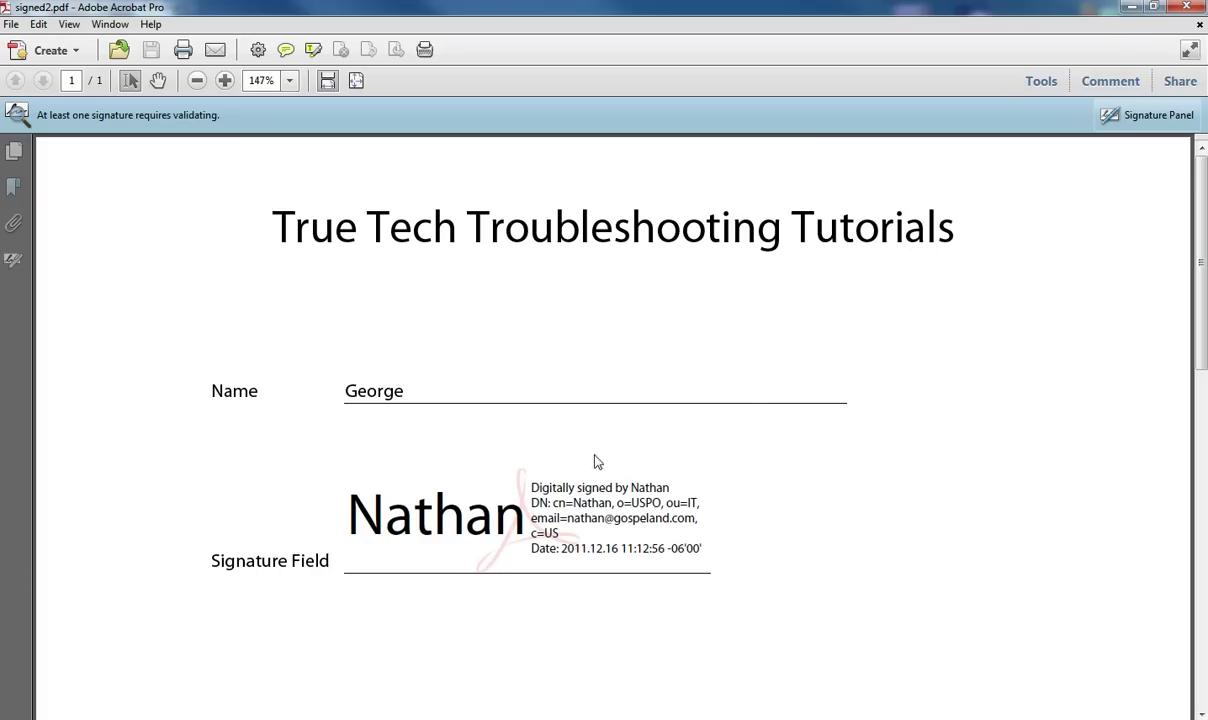
Validate the signature in signed2.pdf and close the validation status.
right_click(447, 487)
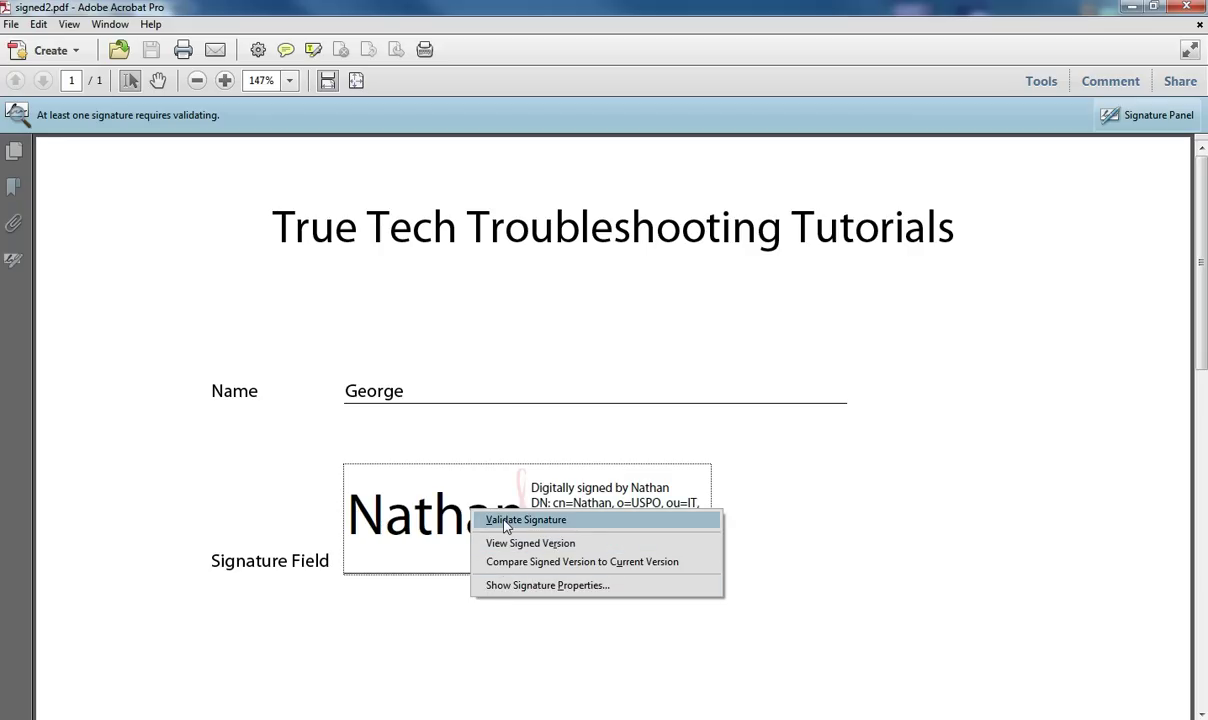
click(505, 524)
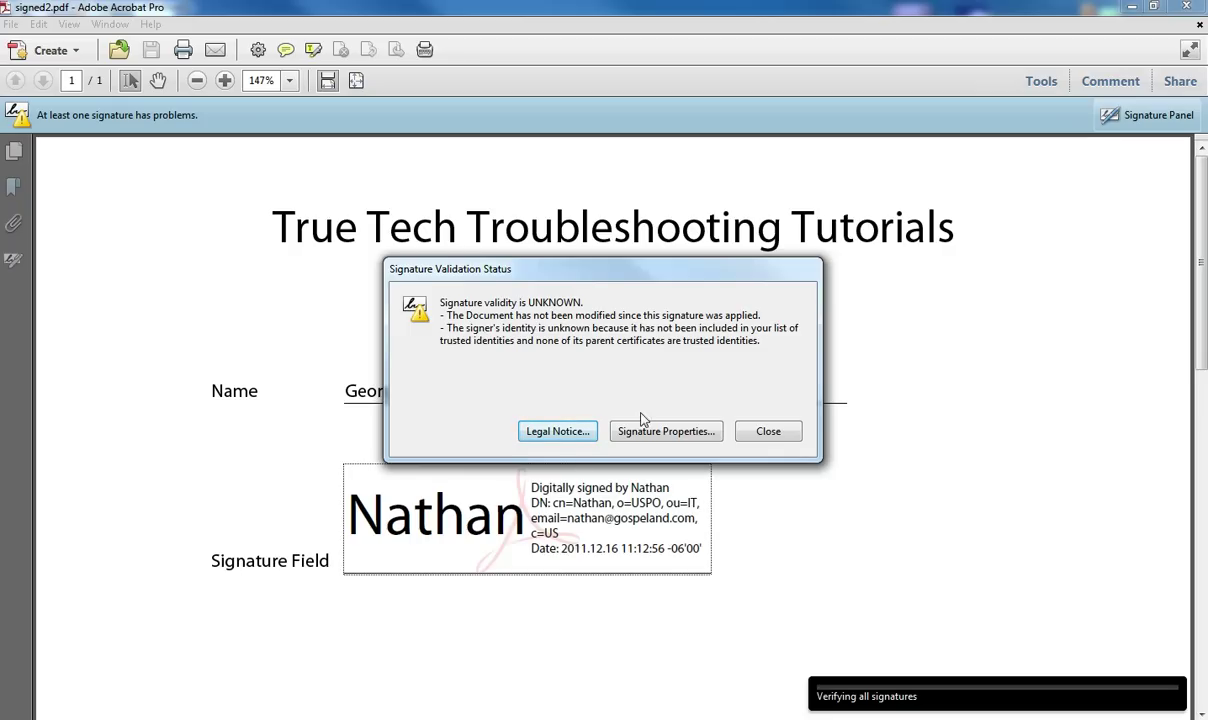
click(768, 431)
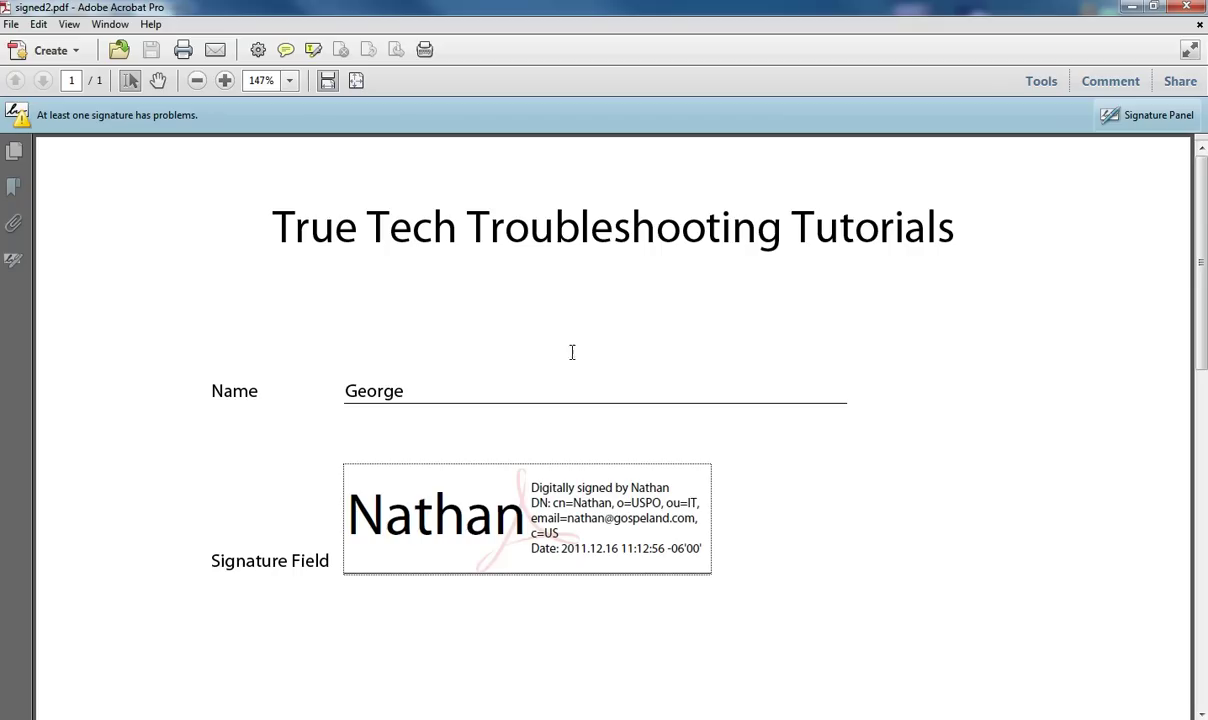
Review the Identity and Trust Manager preferences, leaving their settings as they are.
click(40, 25)
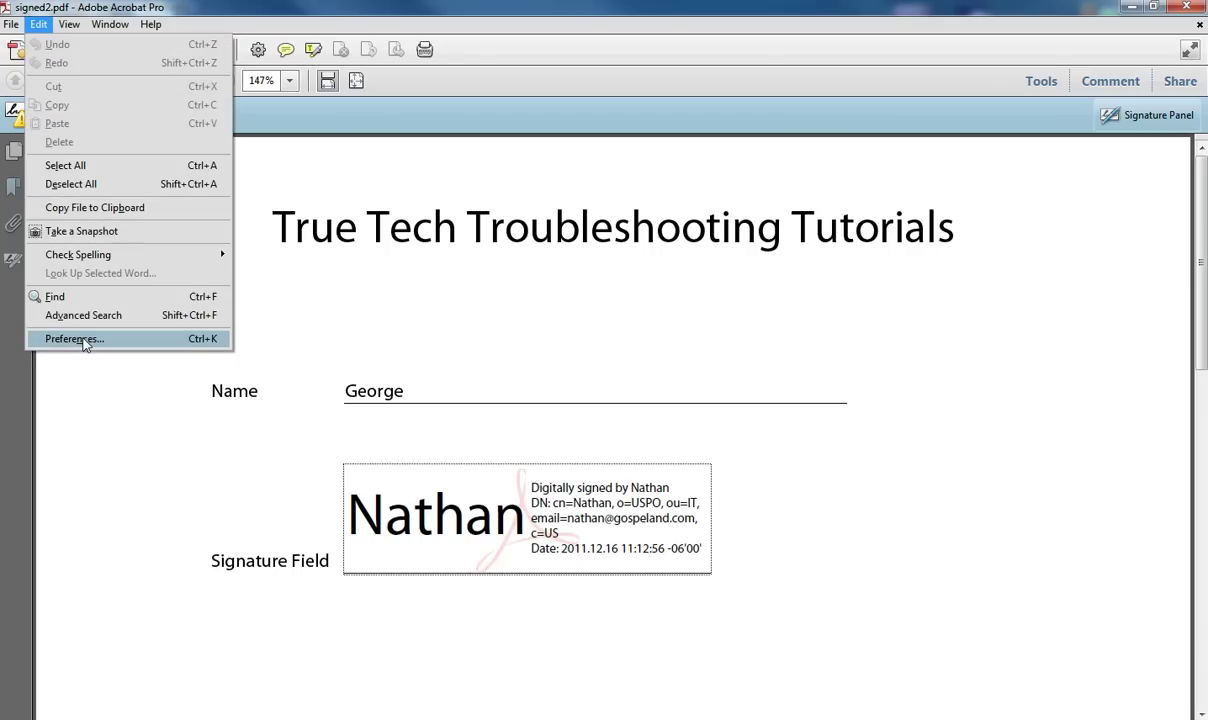
click(75, 339)
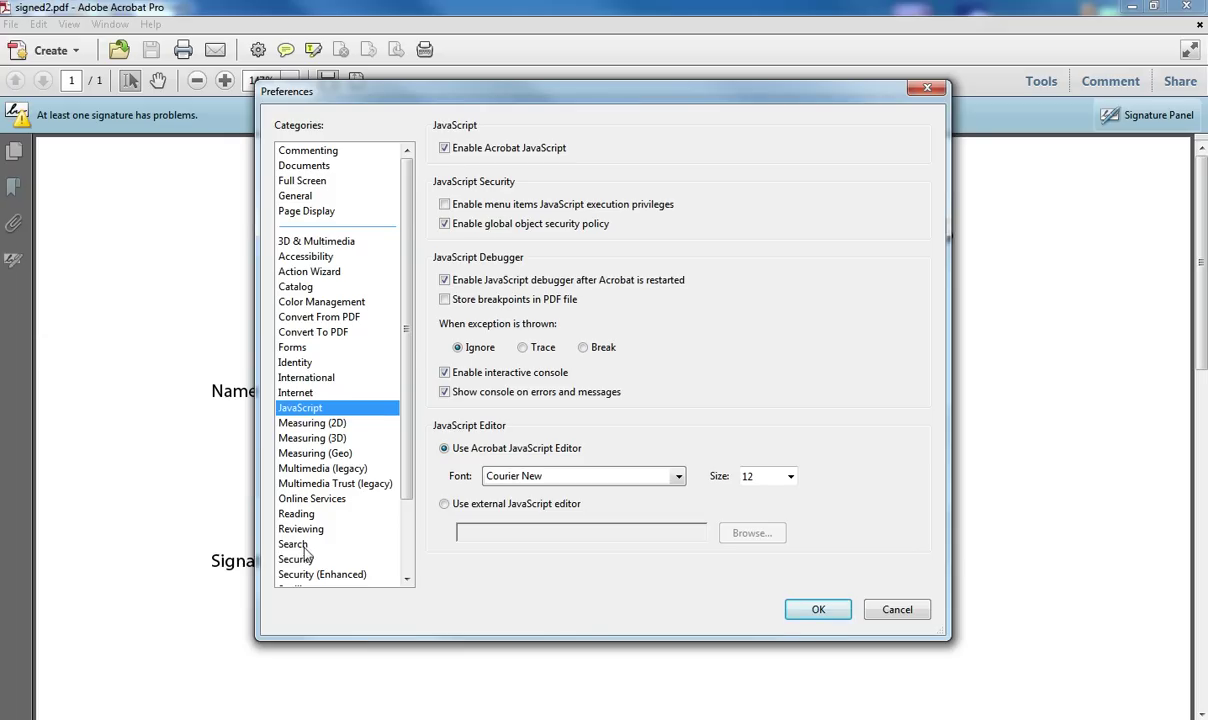
scroll(305, 548, down, 2)
click(305, 546)
click(295, 274)
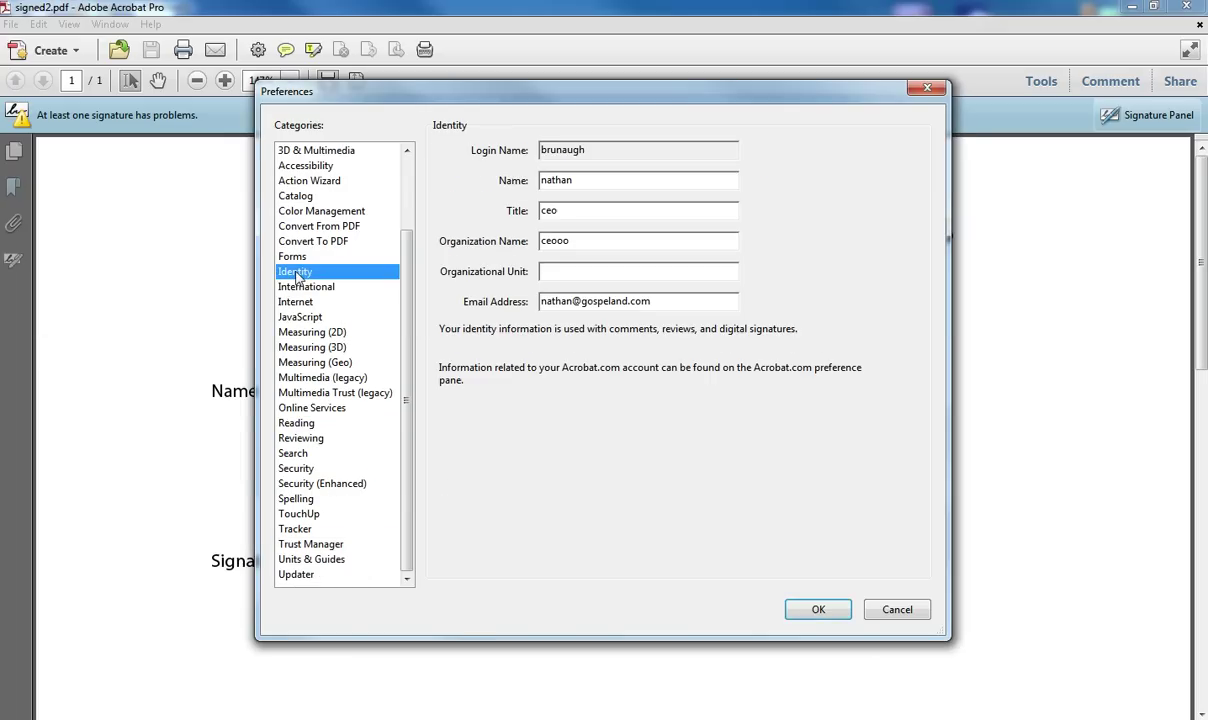
click(300, 546)
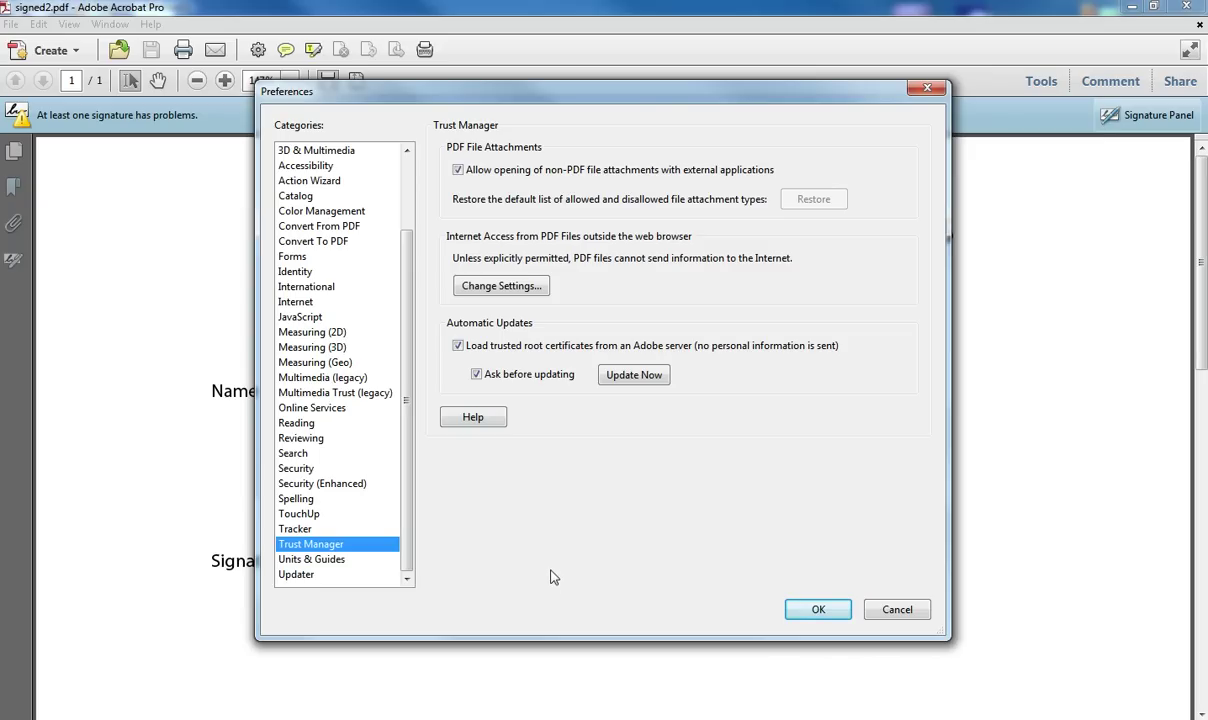
click(814, 609)
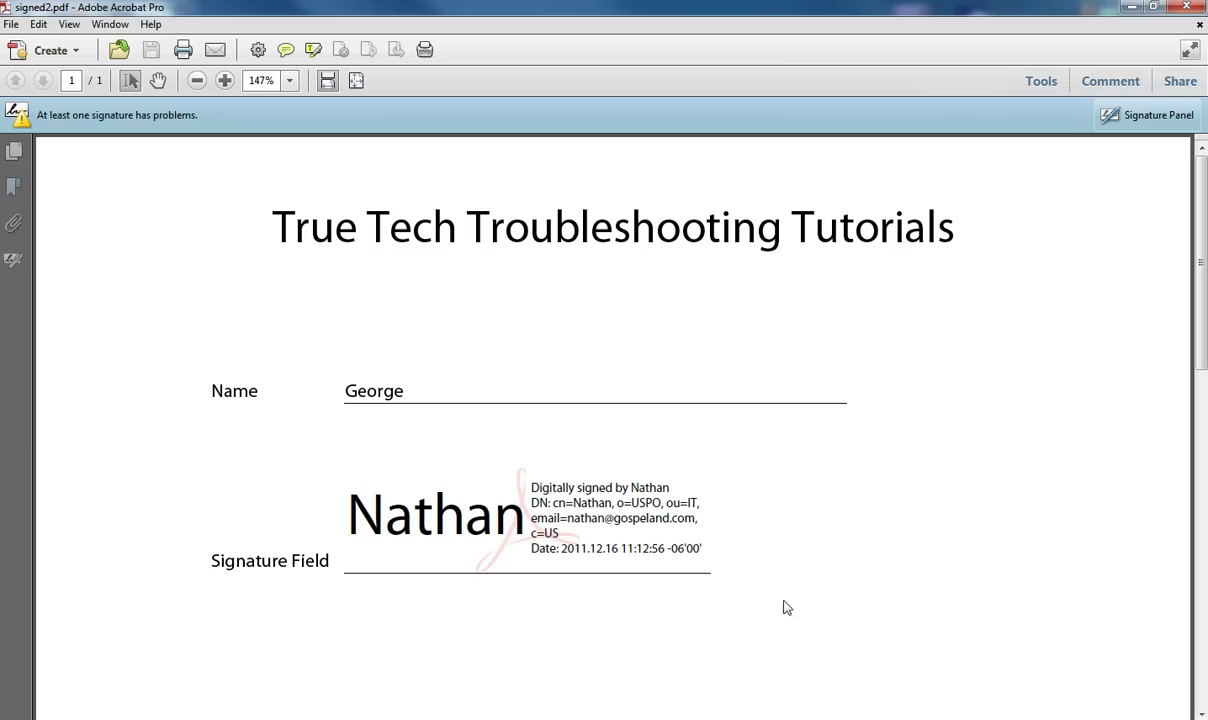
Validate the signature again and review the legal notice and summary in its signature properties.
right_click(563, 512)
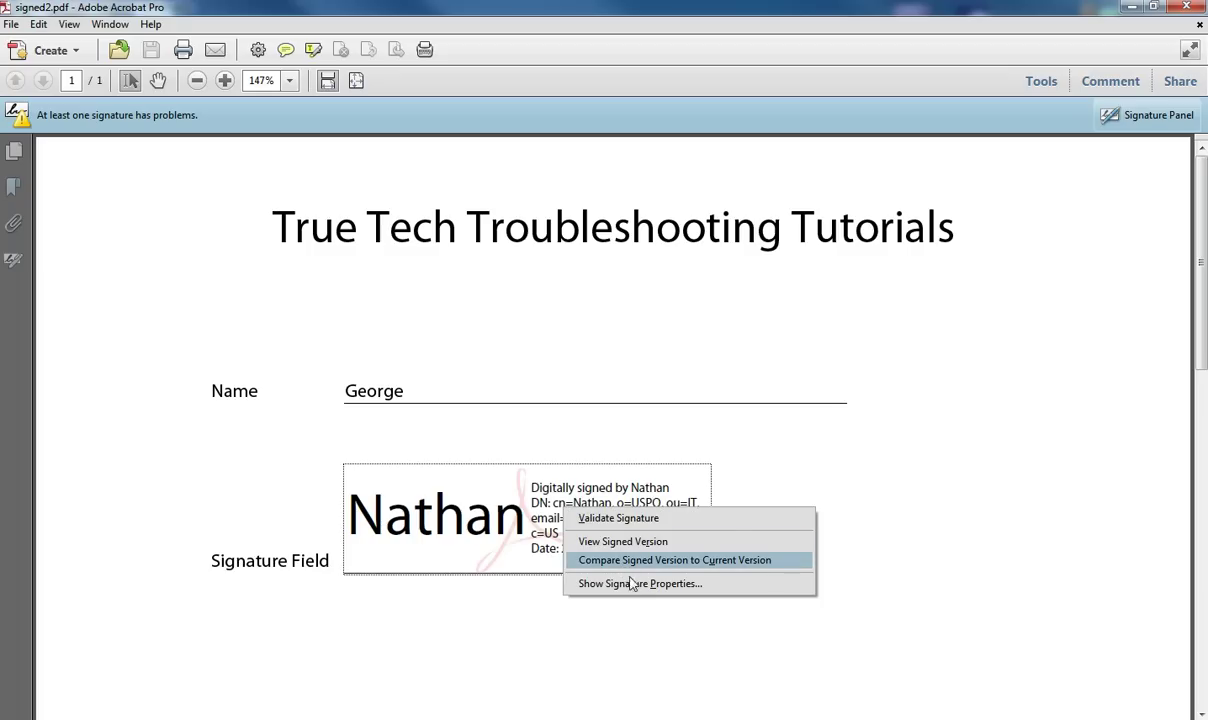
click(634, 518)
click(553, 432)
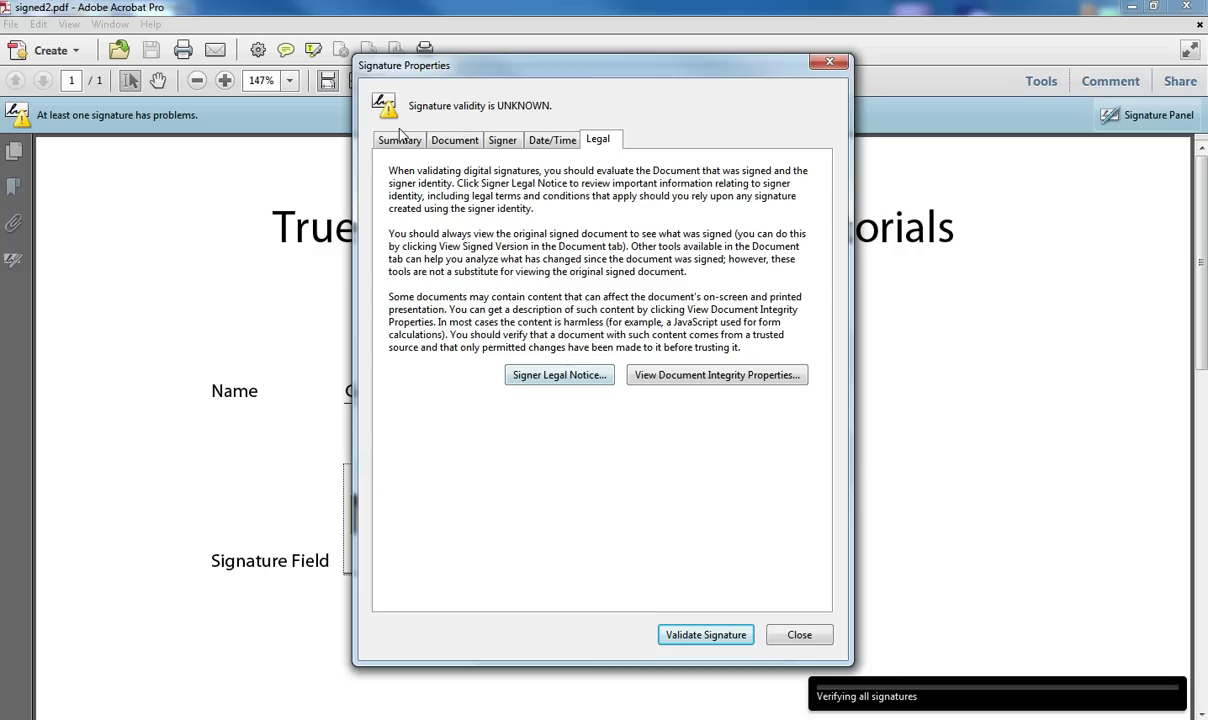
click(400, 139)
Open the signer's certificate and review its details, revocation information and trust settings.
click(752, 176)
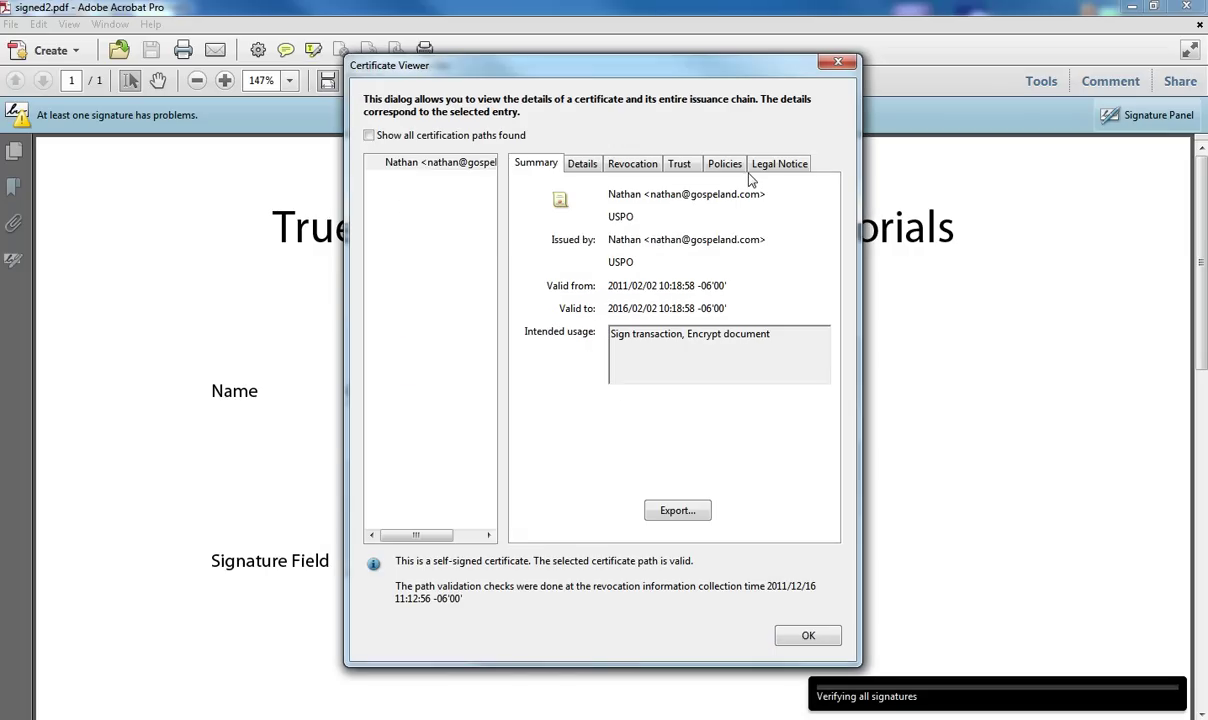
click(583, 165)
click(620, 165)
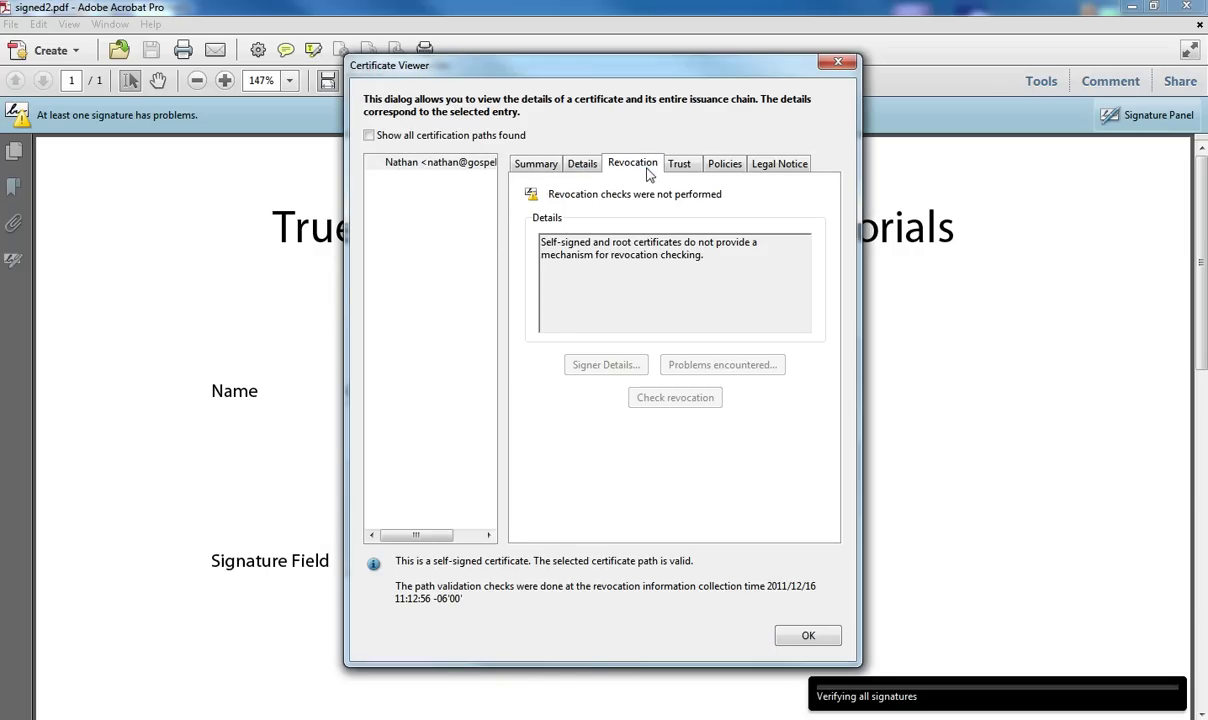
click(676, 165)
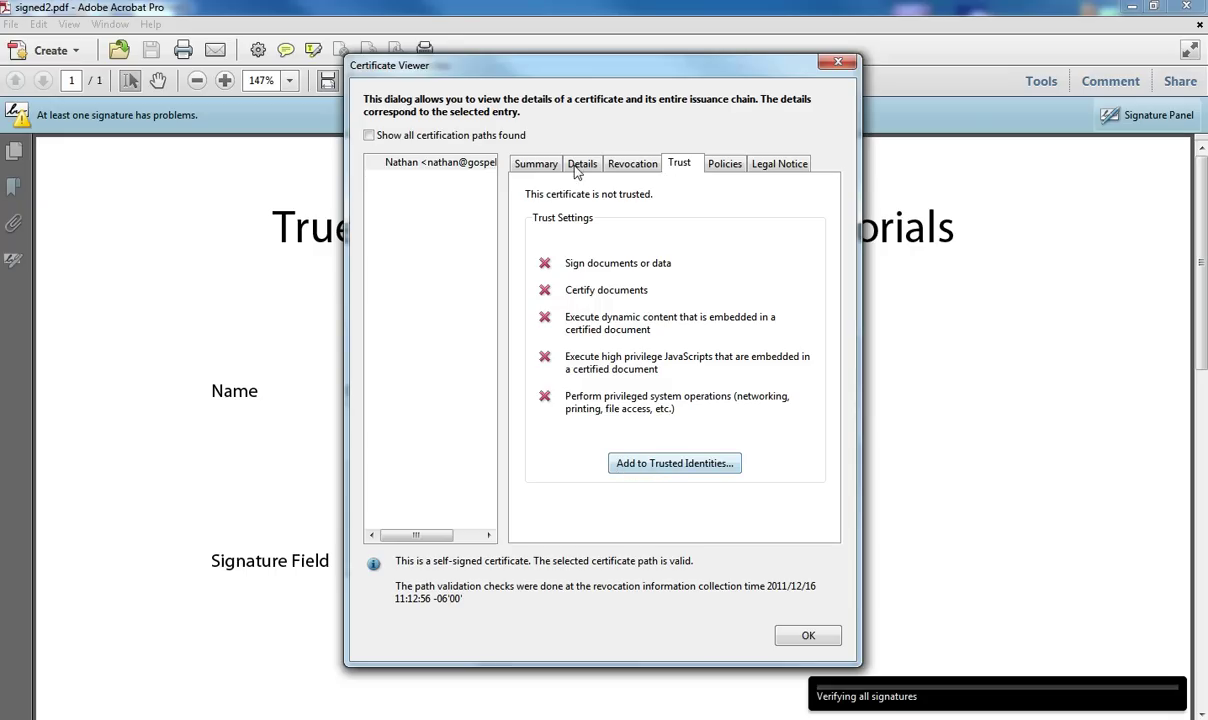
Add the signer's certificate to the trusted identities as a trusted root, and close the certificate and signature properties.
click(650, 464)
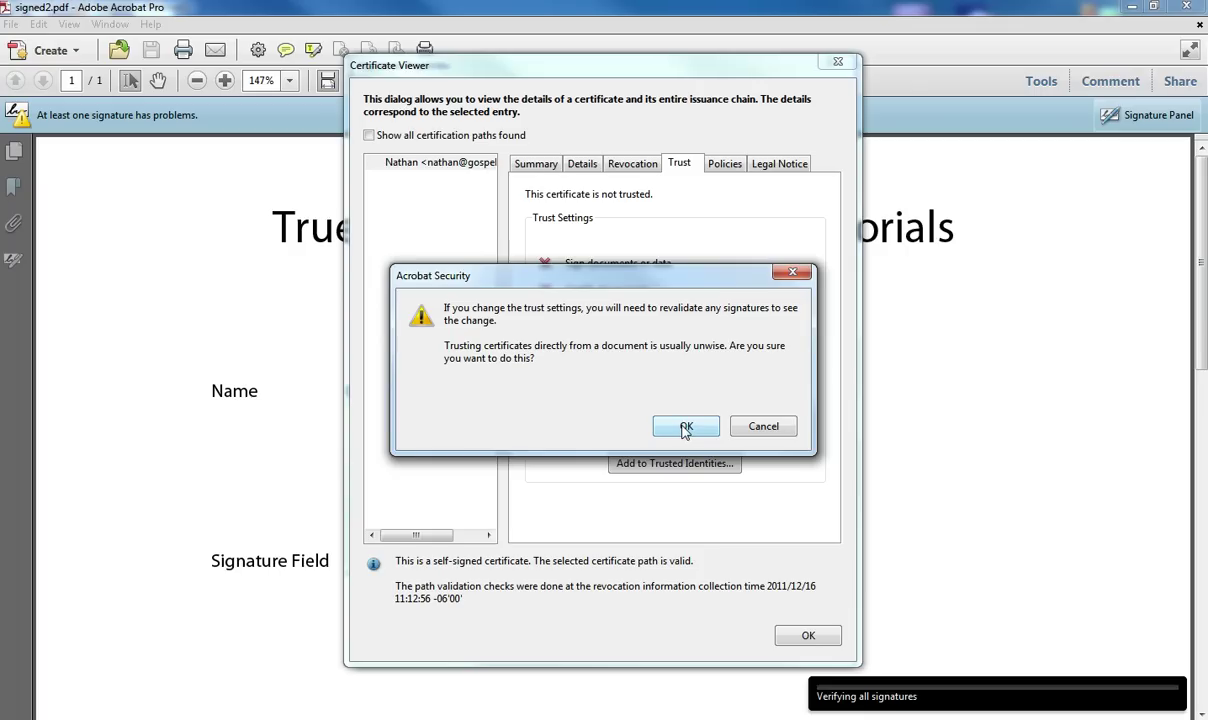
click(685, 428)
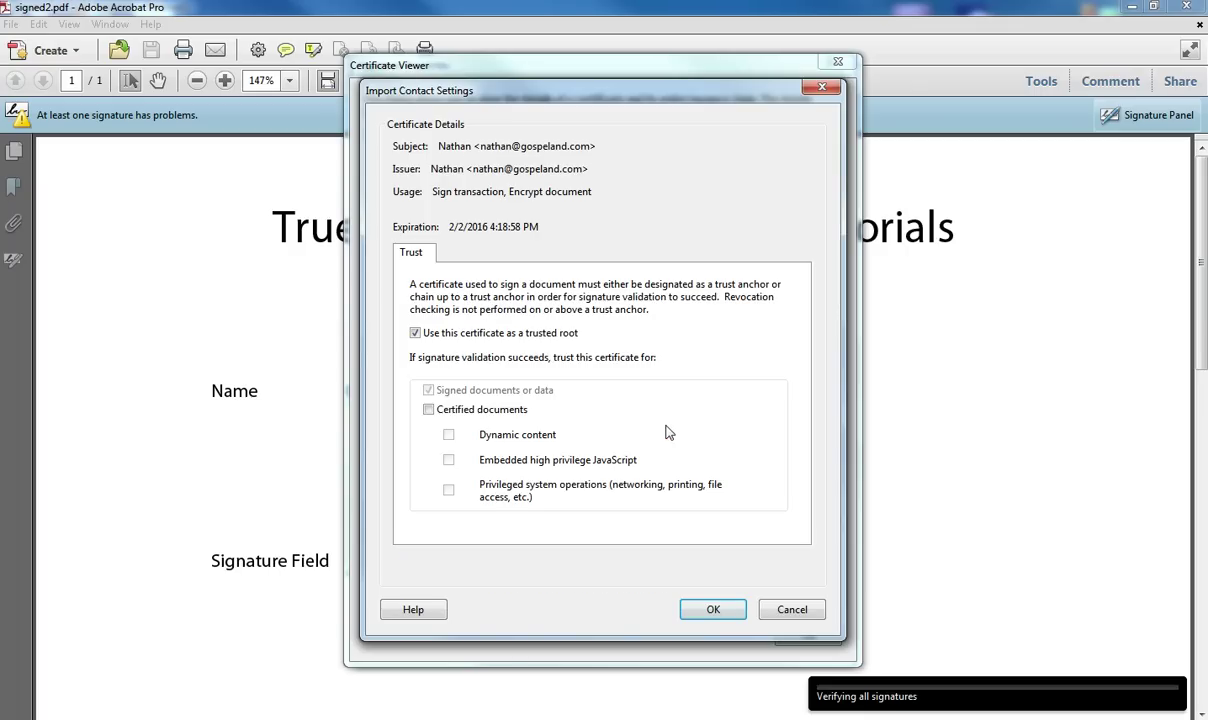
click(706, 613)
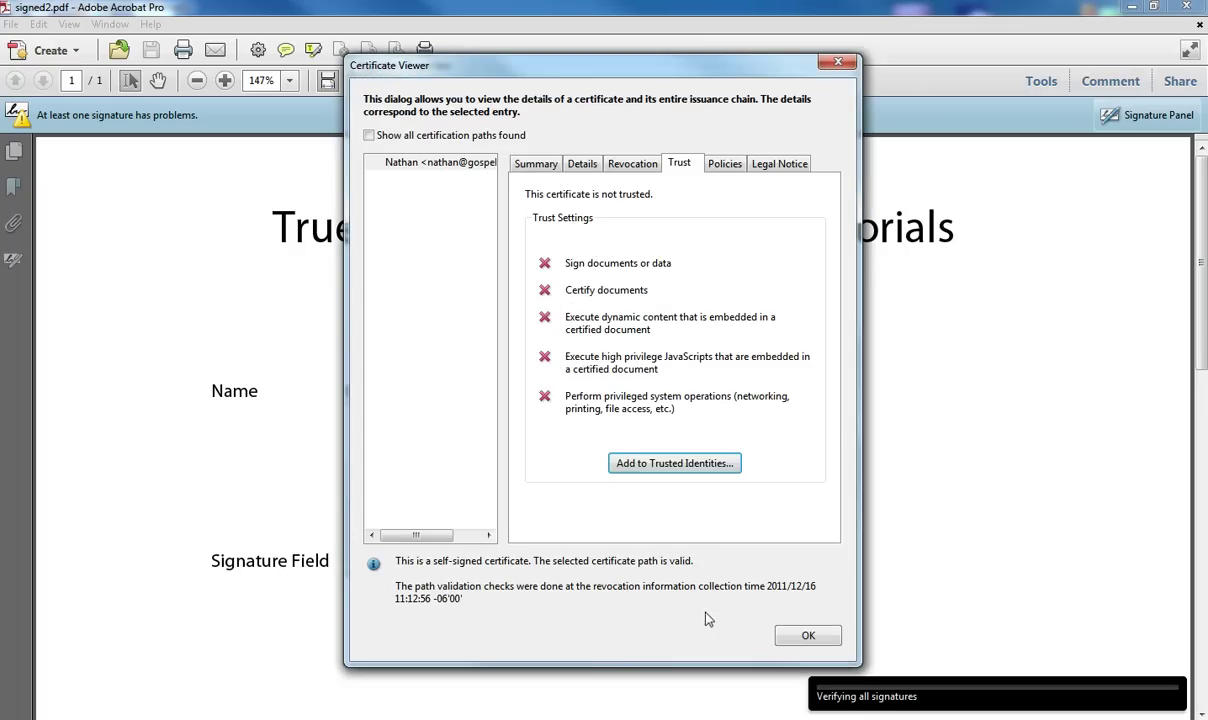
click(792, 637)
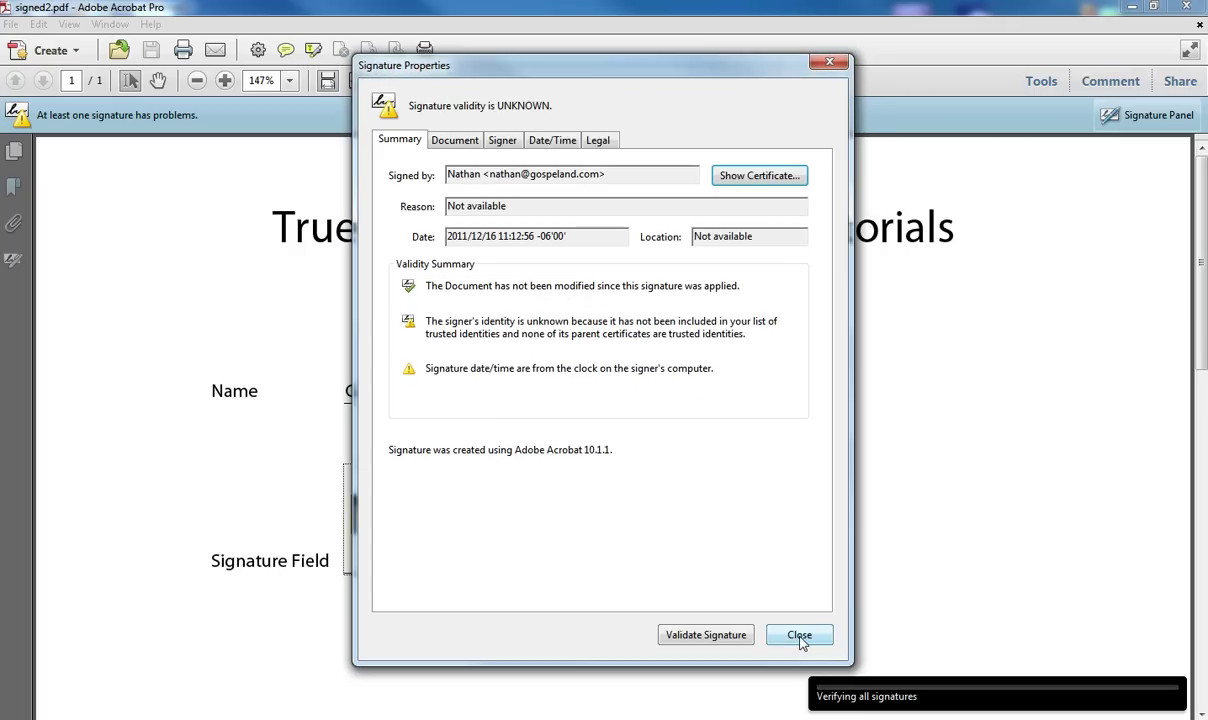
click(799, 636)
Revalidate the signature in signed2.pdf and close Acrobat to return to the form in LiveCycle Designer.
right_click(529, 521)
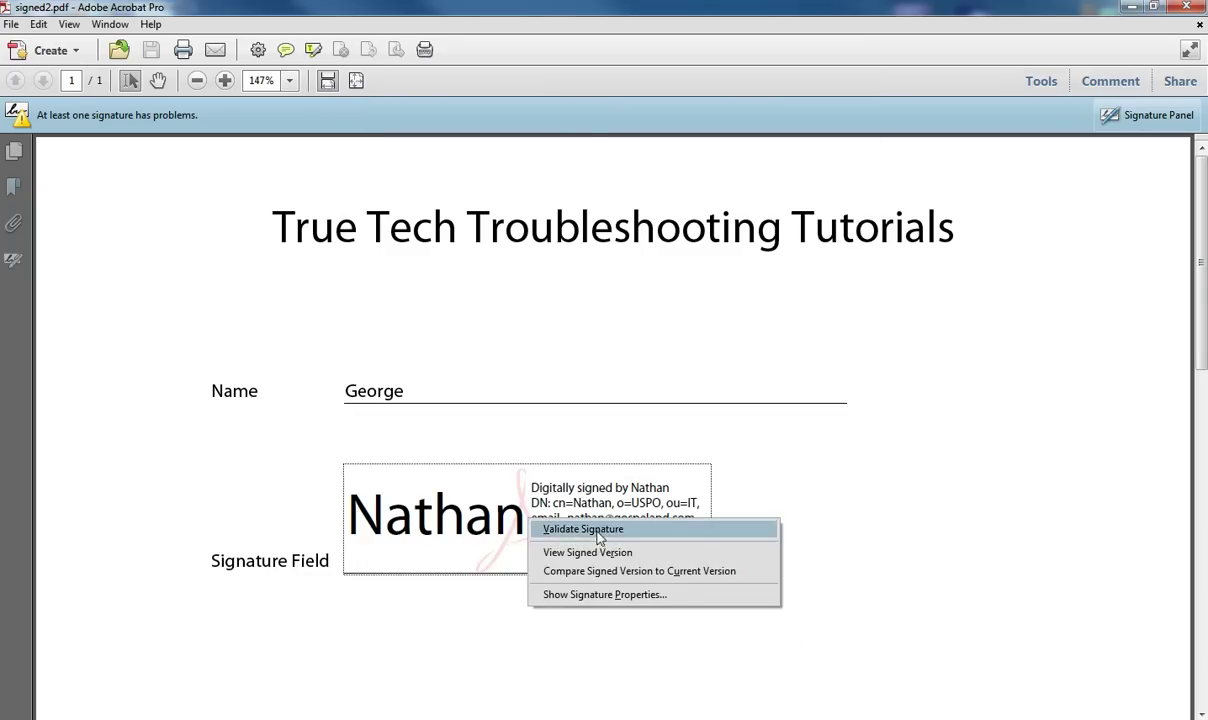
click(600, 539)
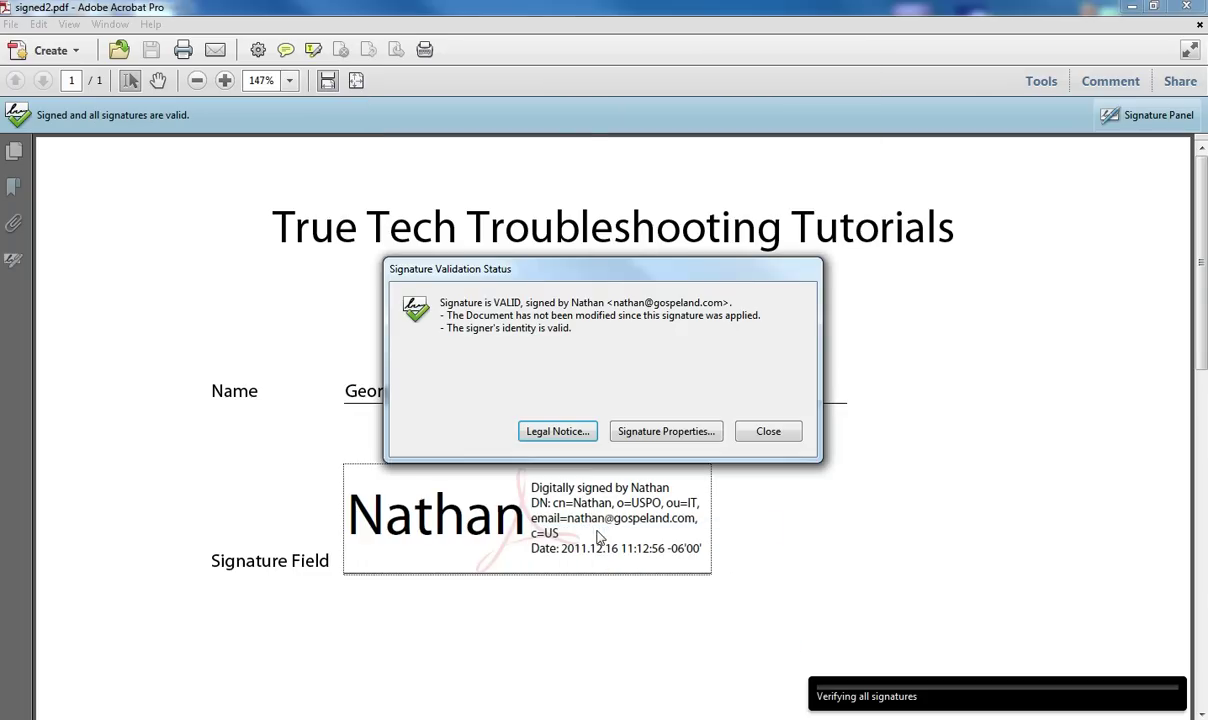
click(768, 431)
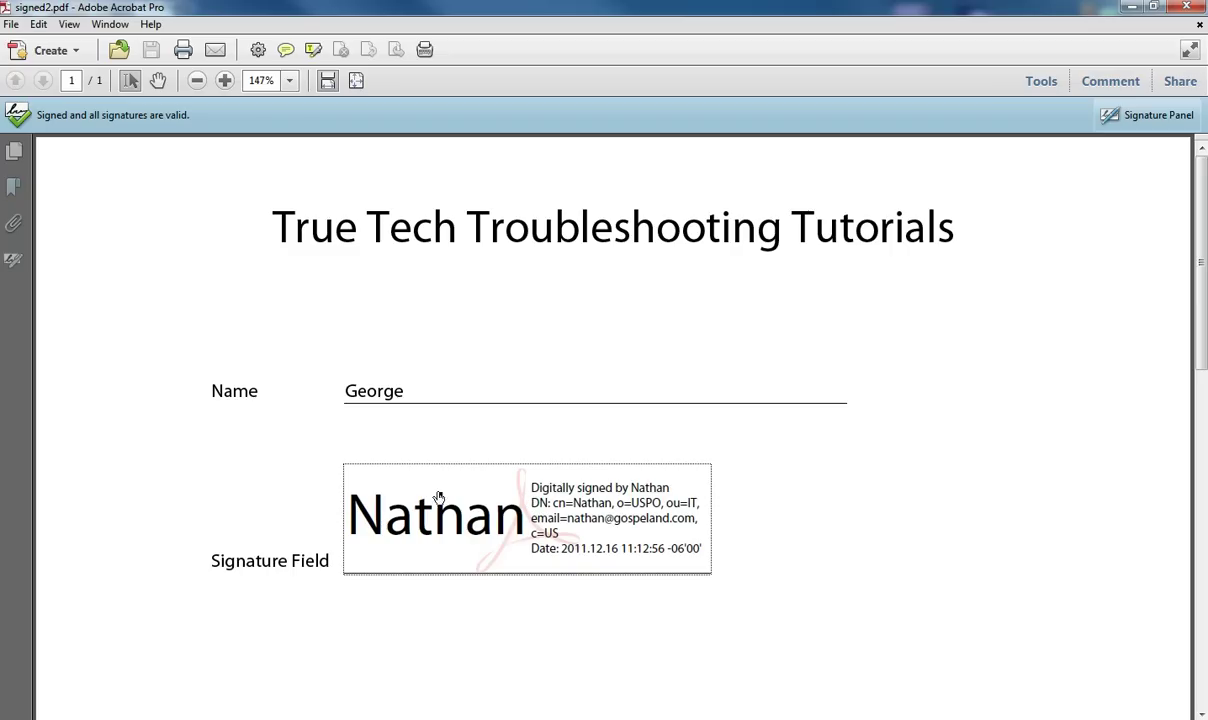
click(1184, 10)
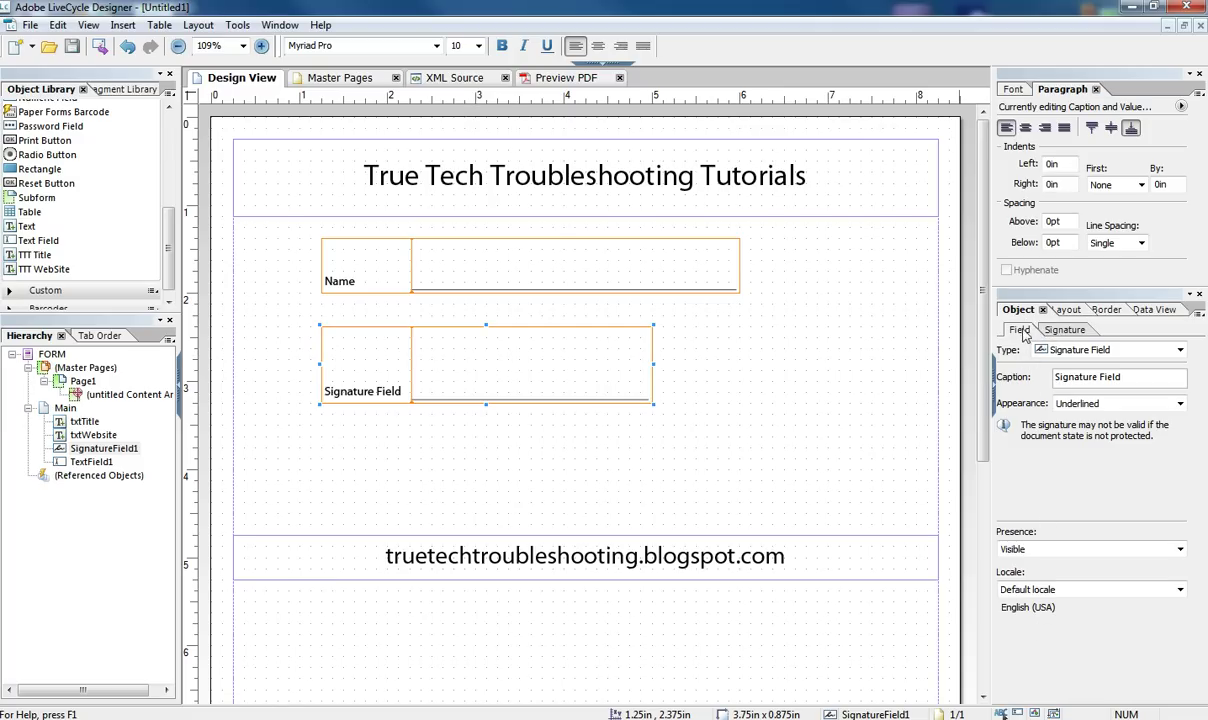
Toggle Lock Fields After Signing off and back on for the signature field.
click(1063, 332)
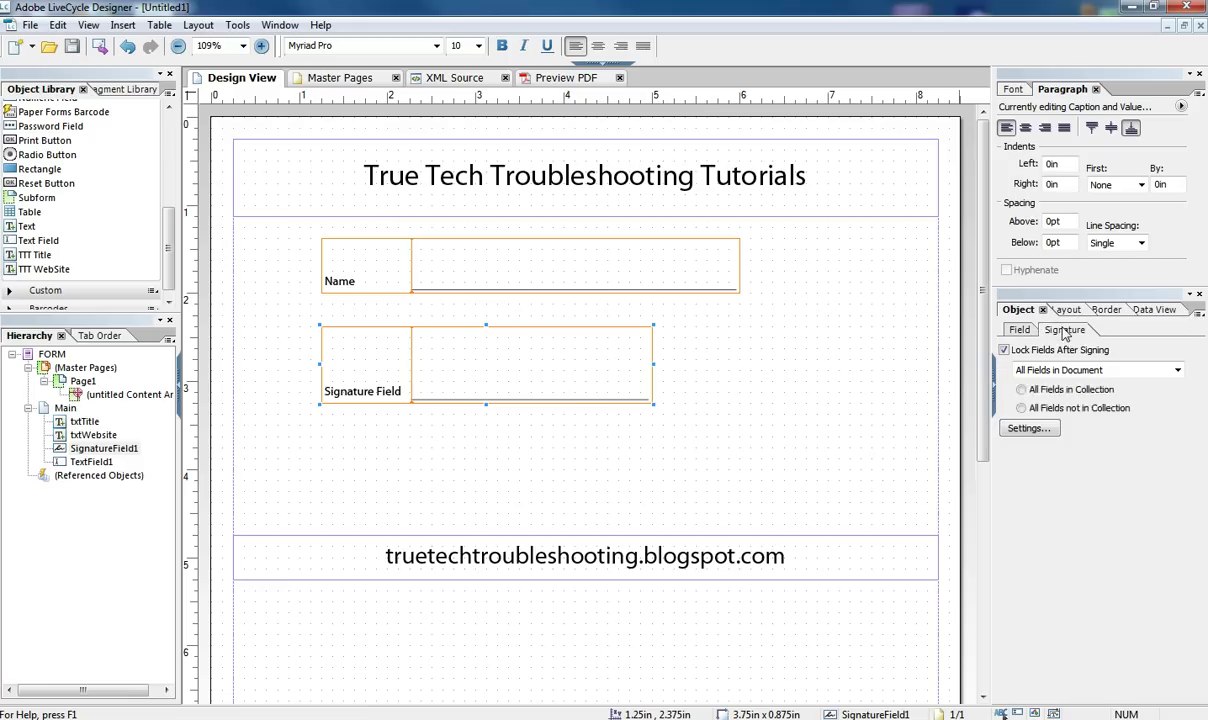
click(1005, 350)
click(1005, 350)
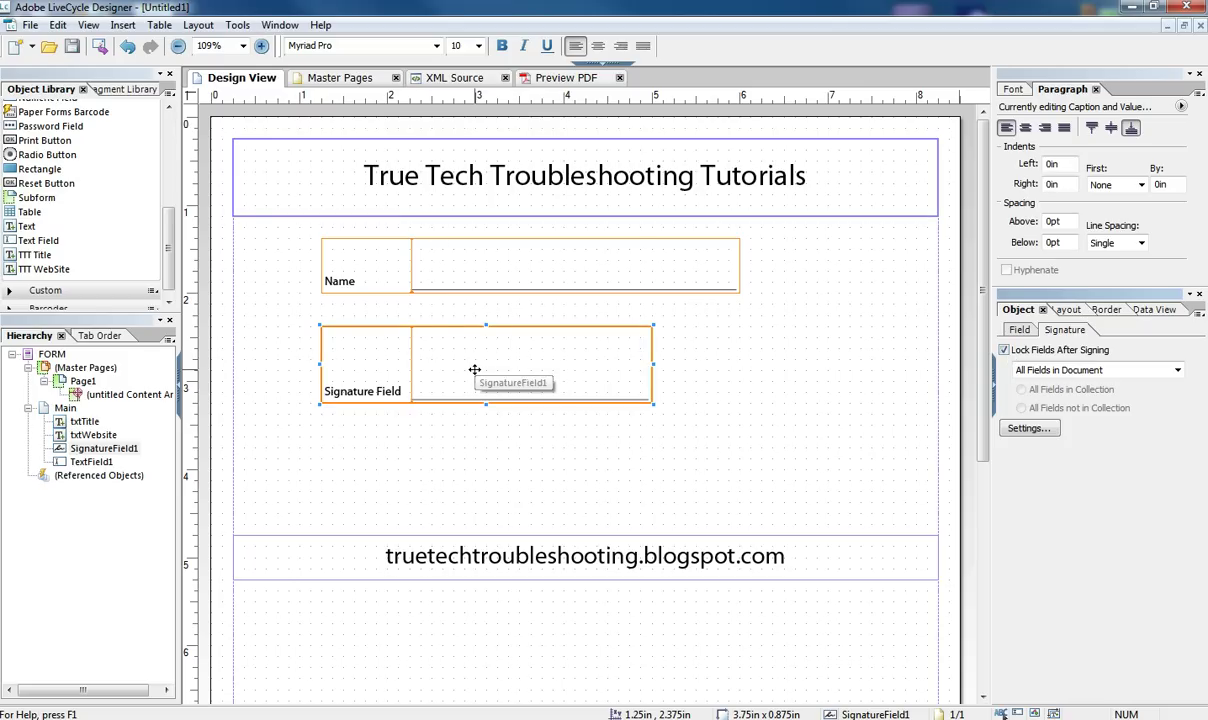
click(1005, 350)
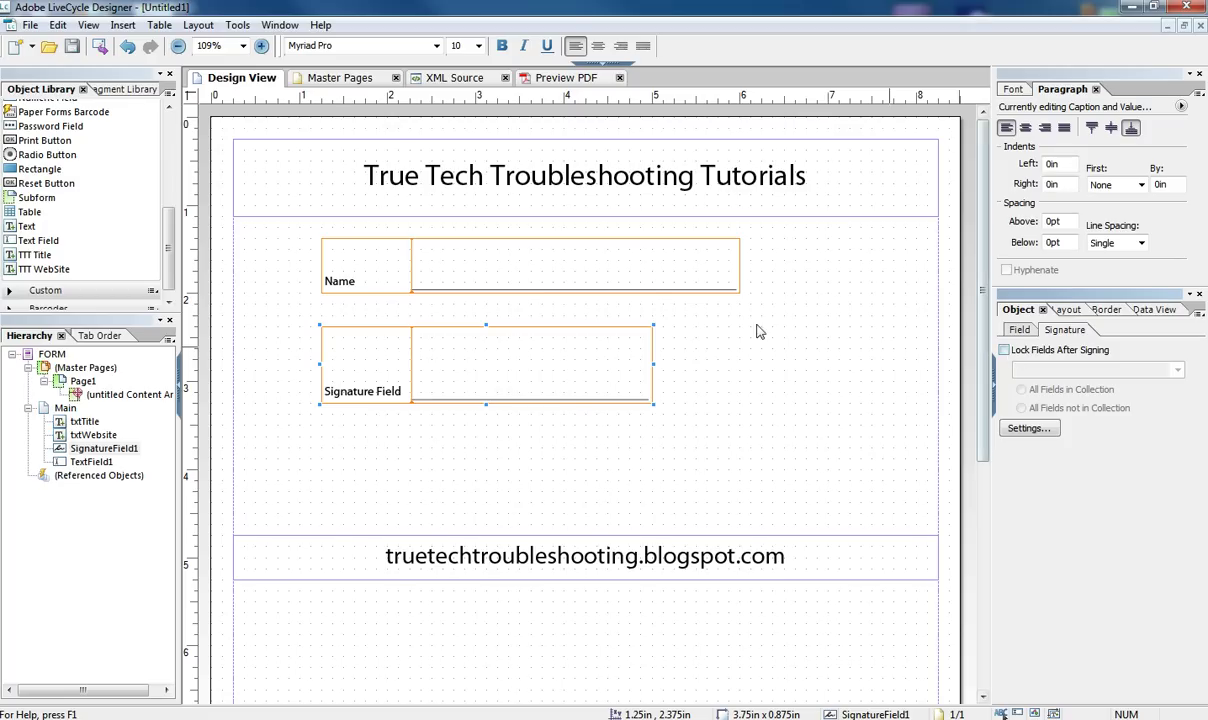
click(1004, 350)
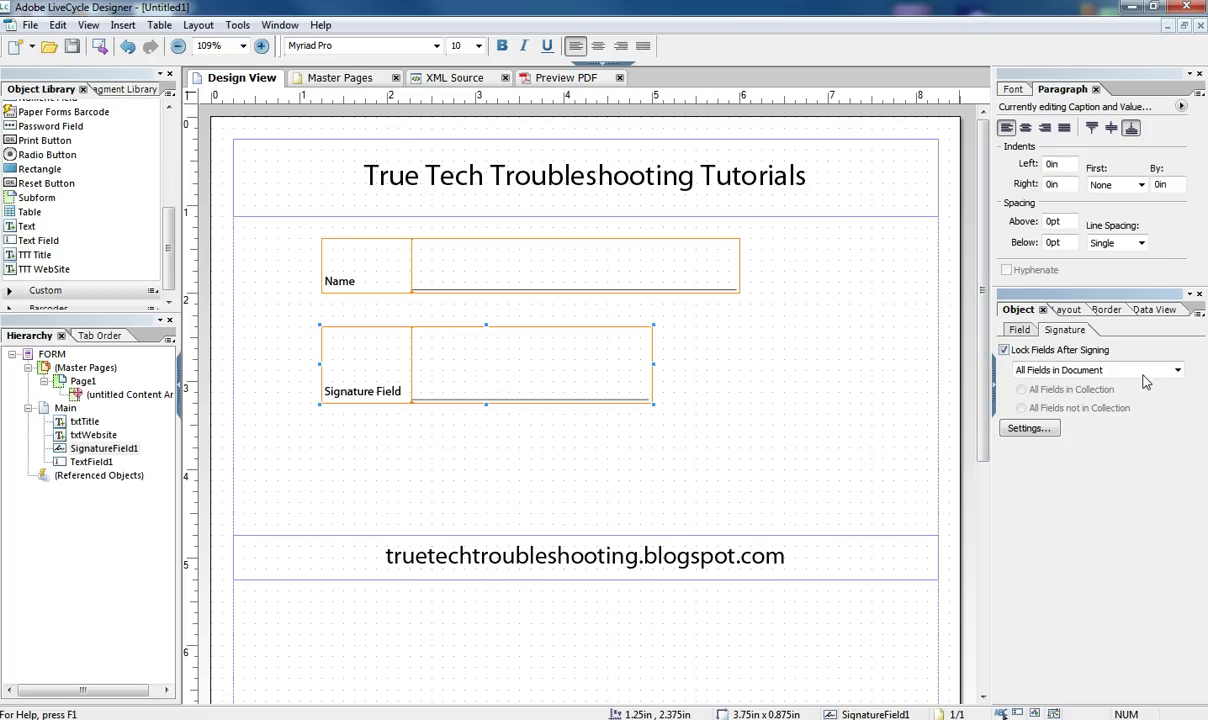
click(1177, 370)
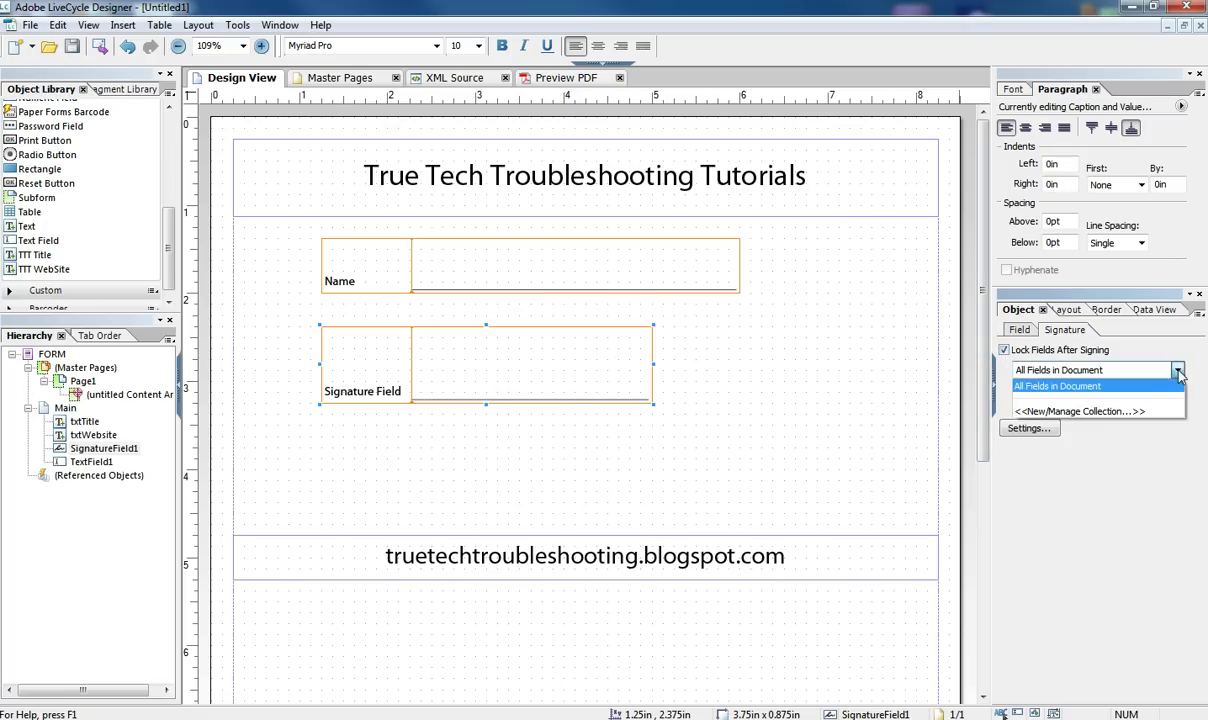
click(1100, 411)
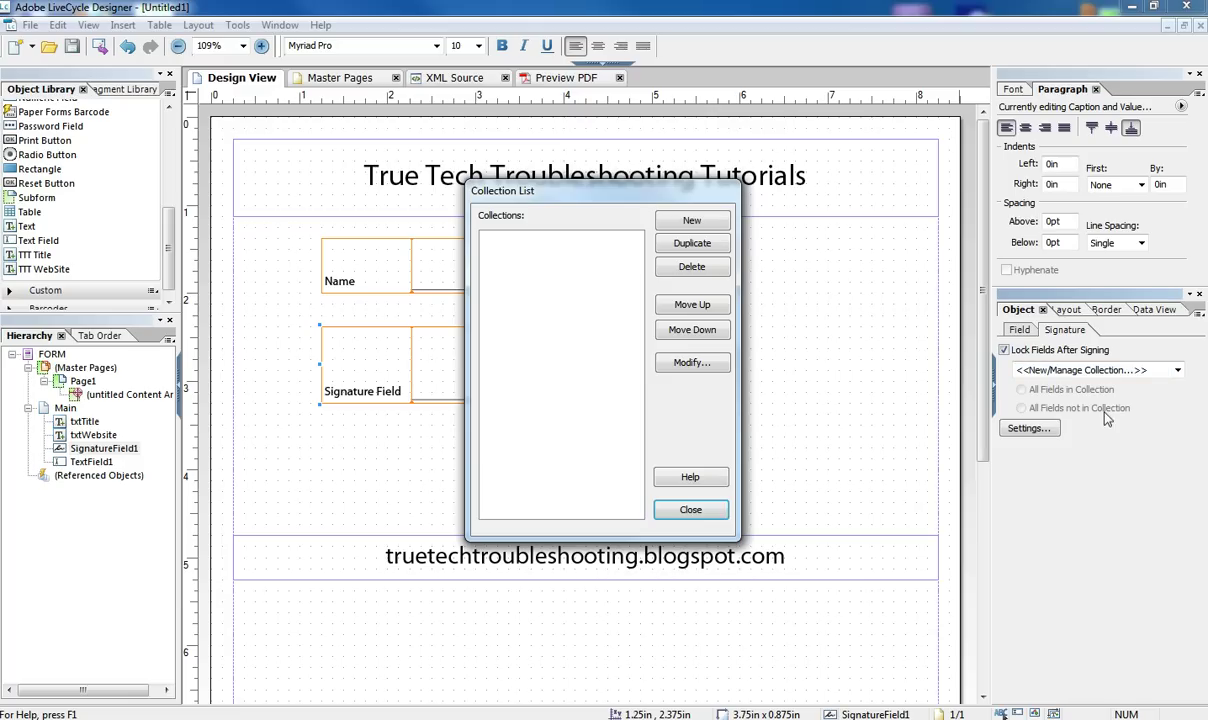
drag(593, 203, 818, 260)
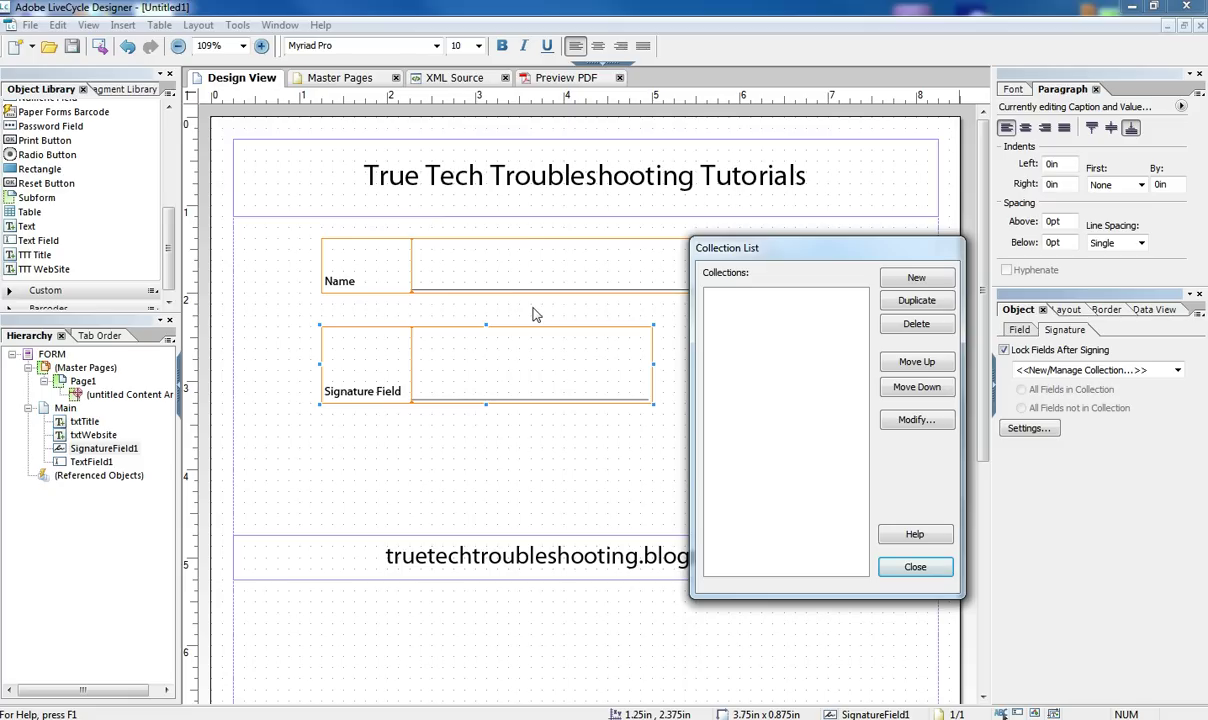
click(914, 567)
Place a Print Button beyond the signature field's lower right corner, at about 5.6 in across and 3.75 in down.
scroll(170, 245, up, 5)
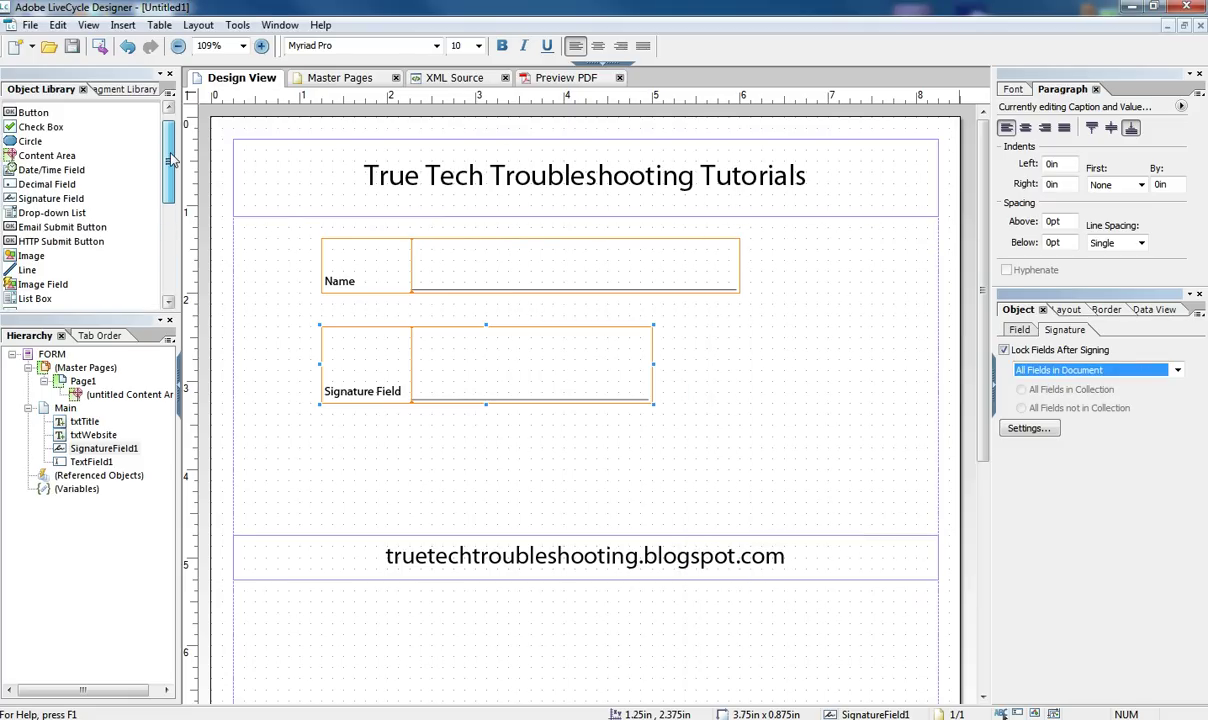
scroll(163, 170, down, 3)
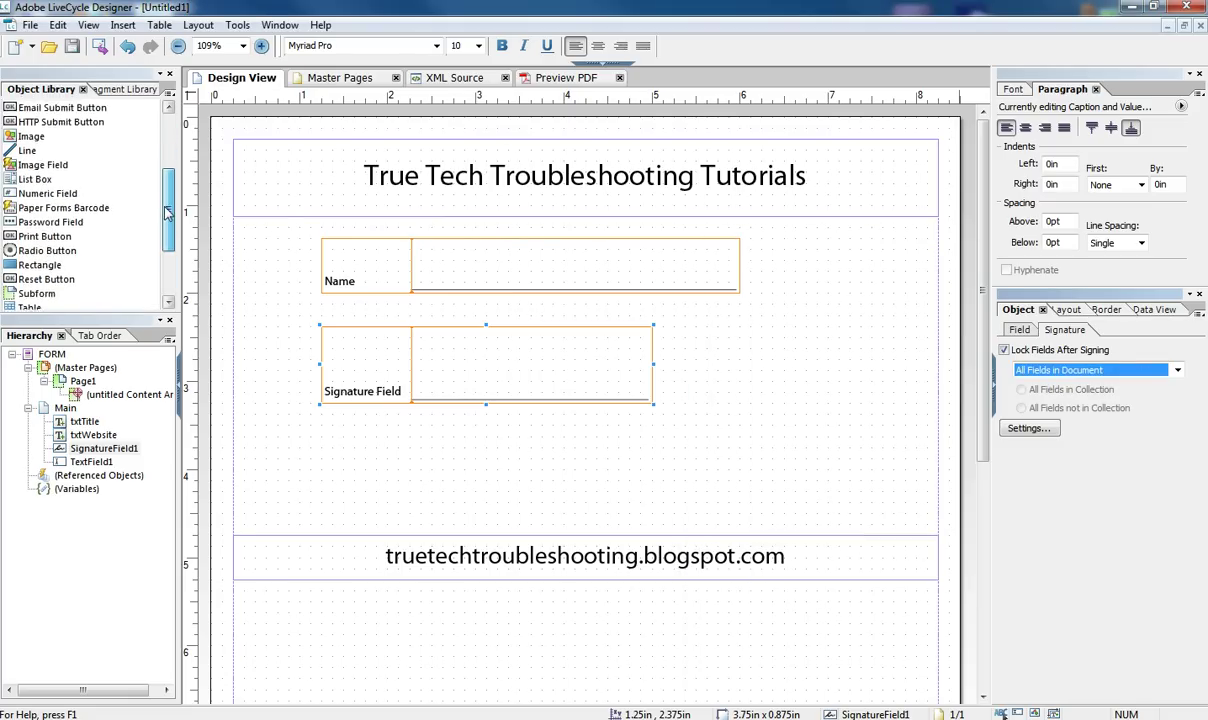
drag(44, 223, 758, 461)
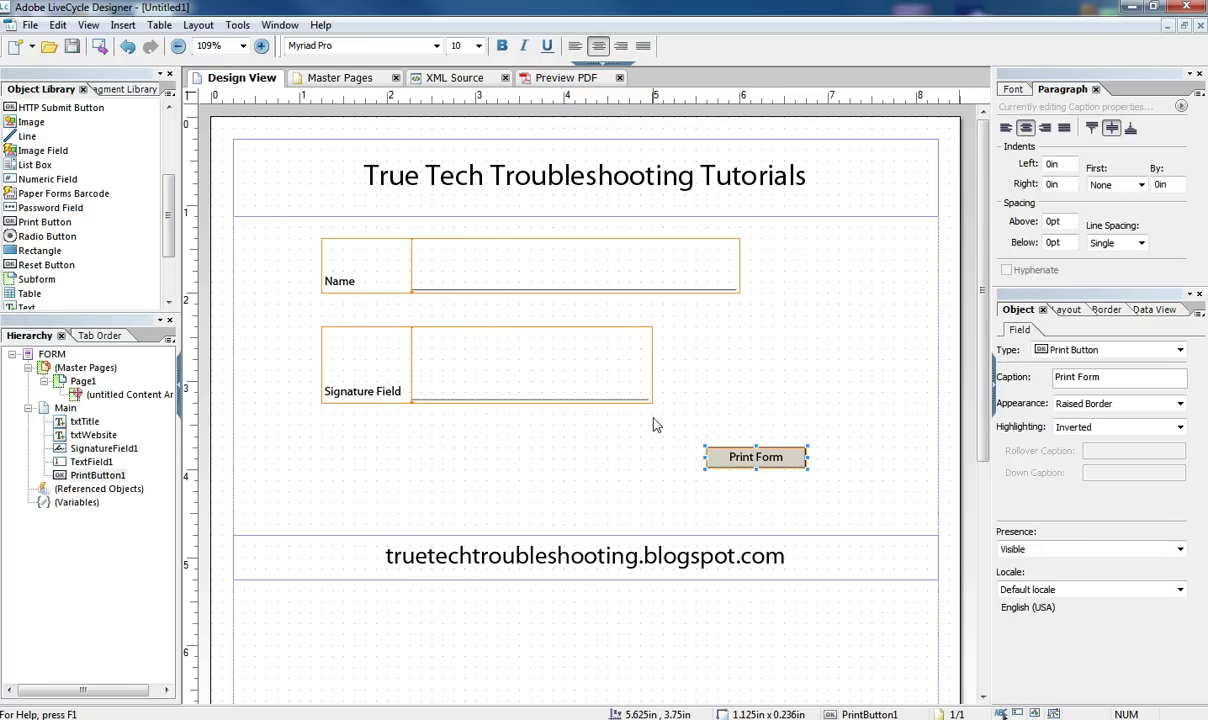
Create a new field collection named Locked for the signature field's lock settings.
click(640, 341)
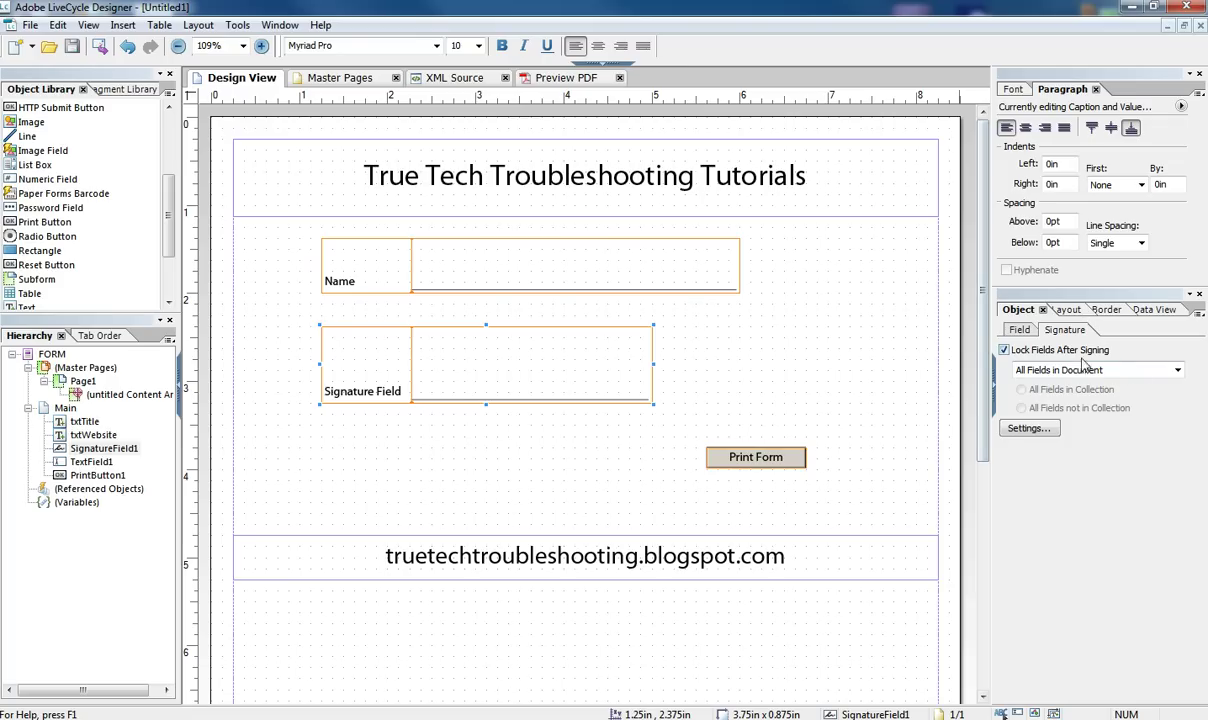
click(1162, 372)
click(1062, 411)
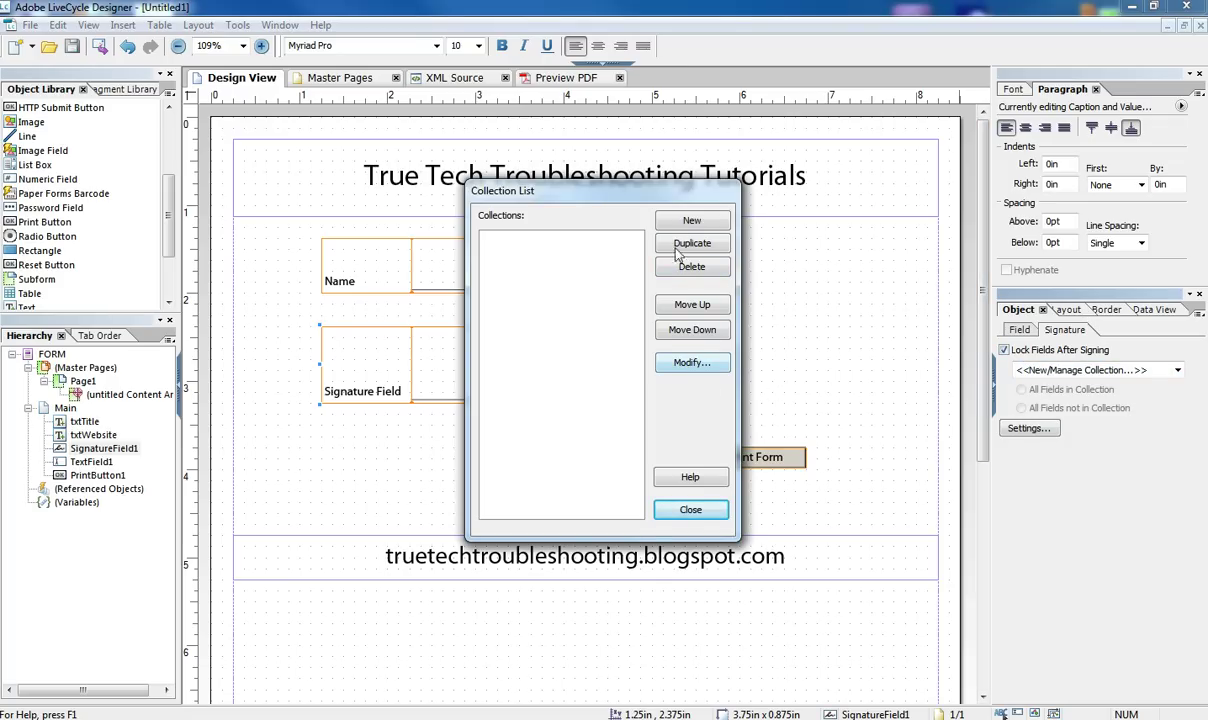
click(690, 221)
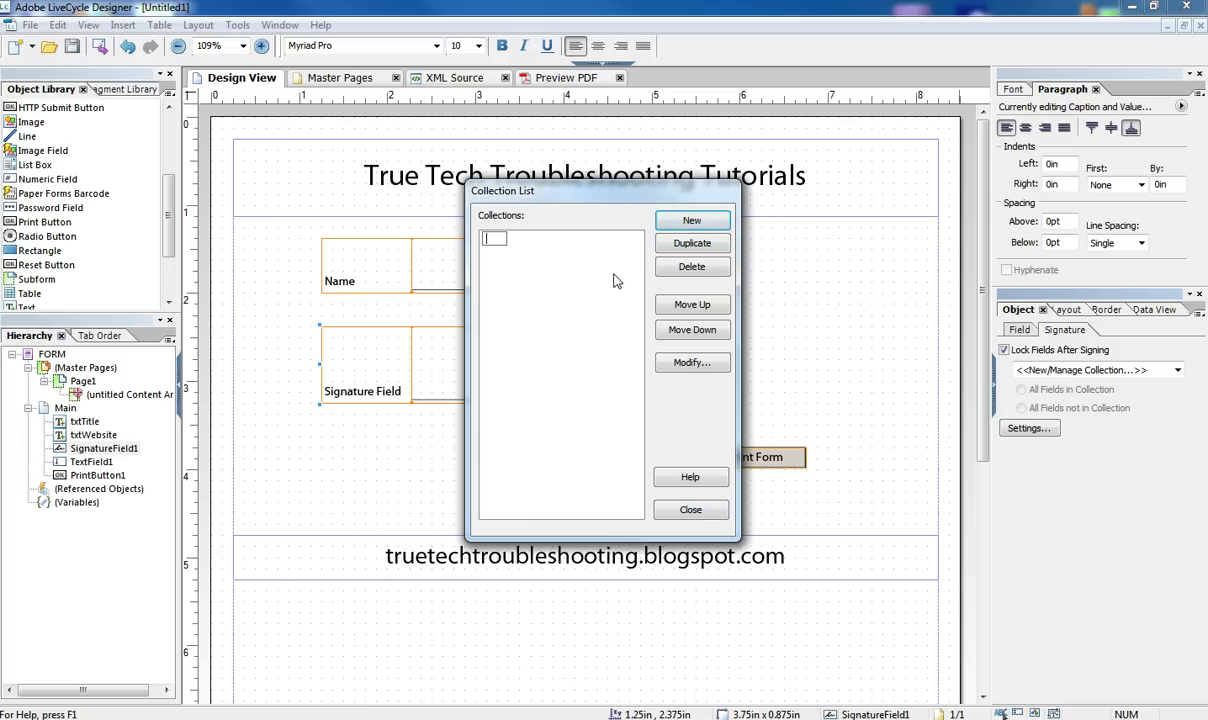
text(Locked)
key(Return)
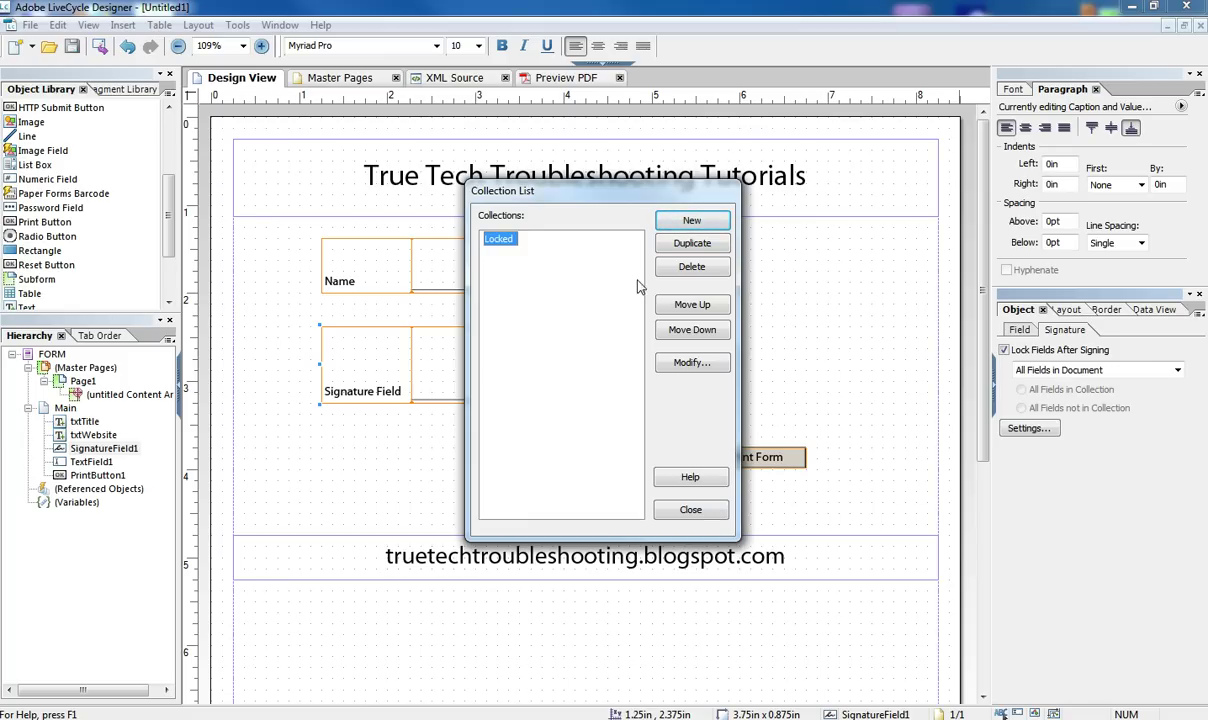
Include only TextField1 and SignatureField1 in the Locked collection, and set the signature to lock all fields in that collection.
click(699, 366)
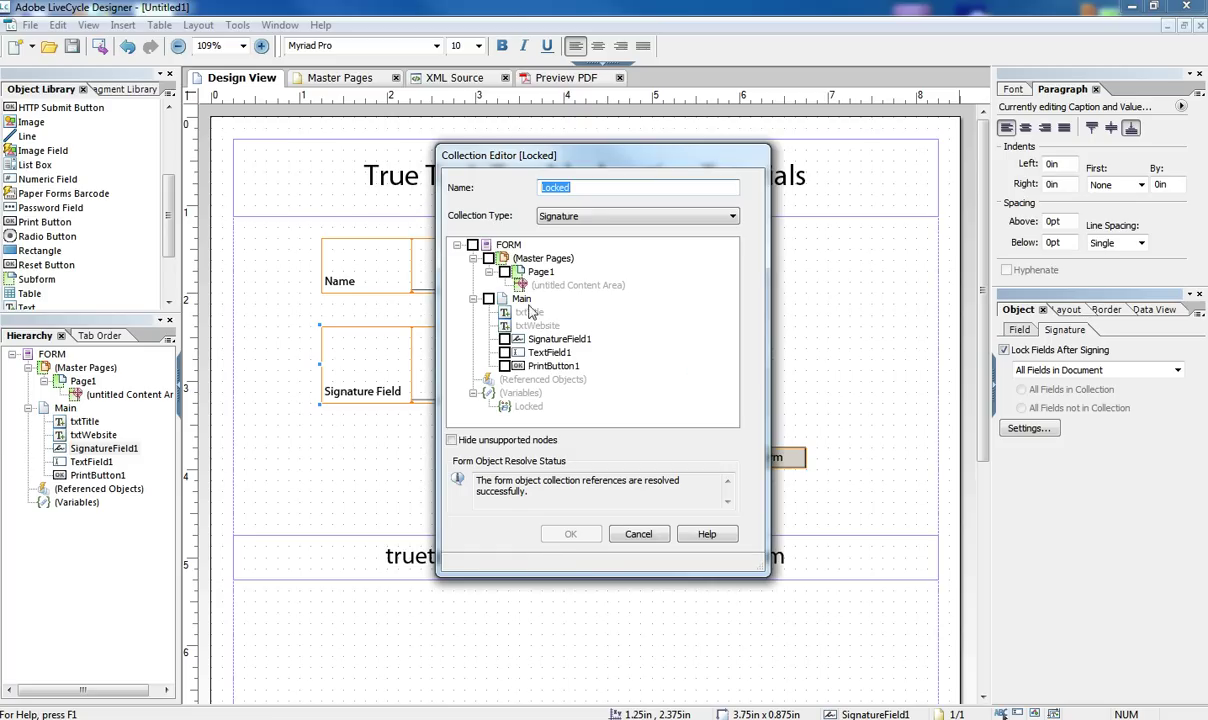
click(472, 245)
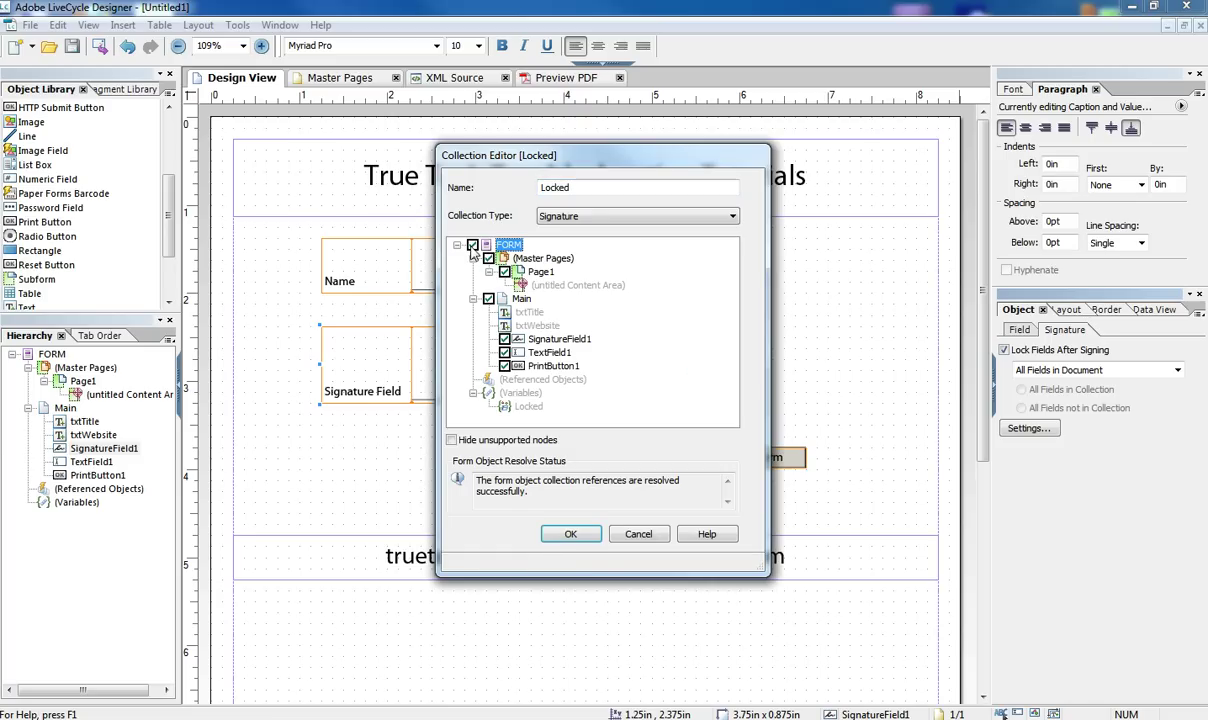
click(472, 245)
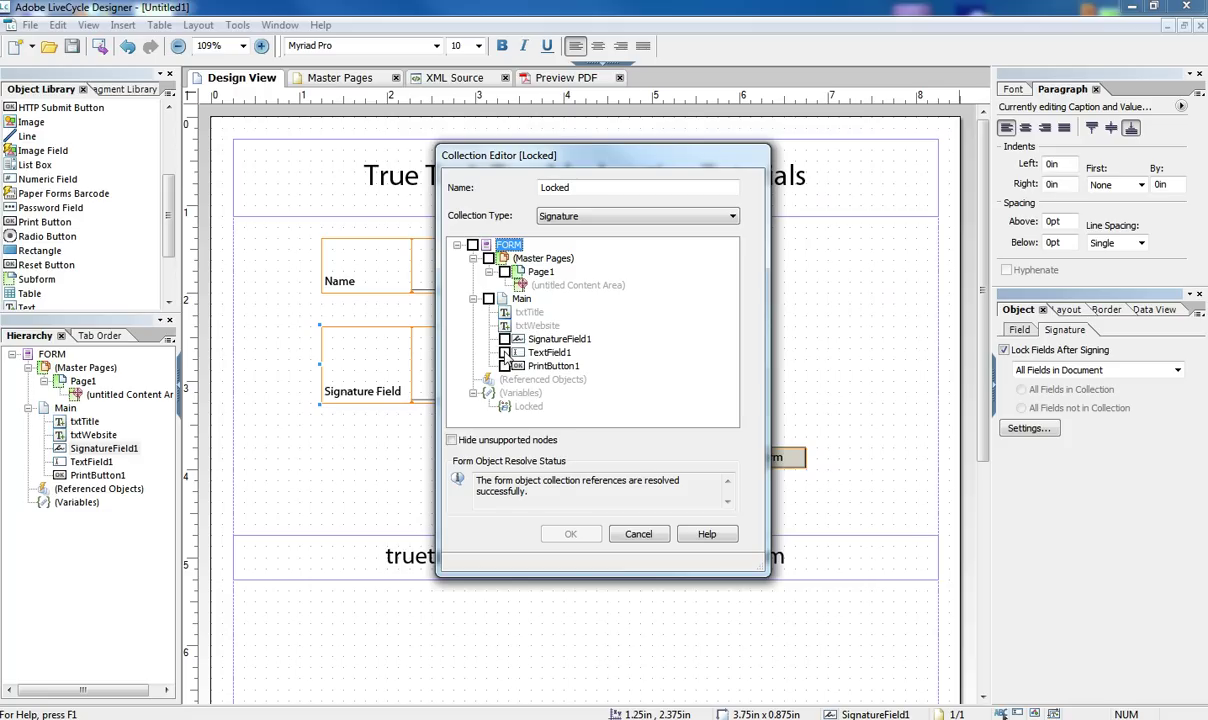
click(505, 352)
click(505, 339)
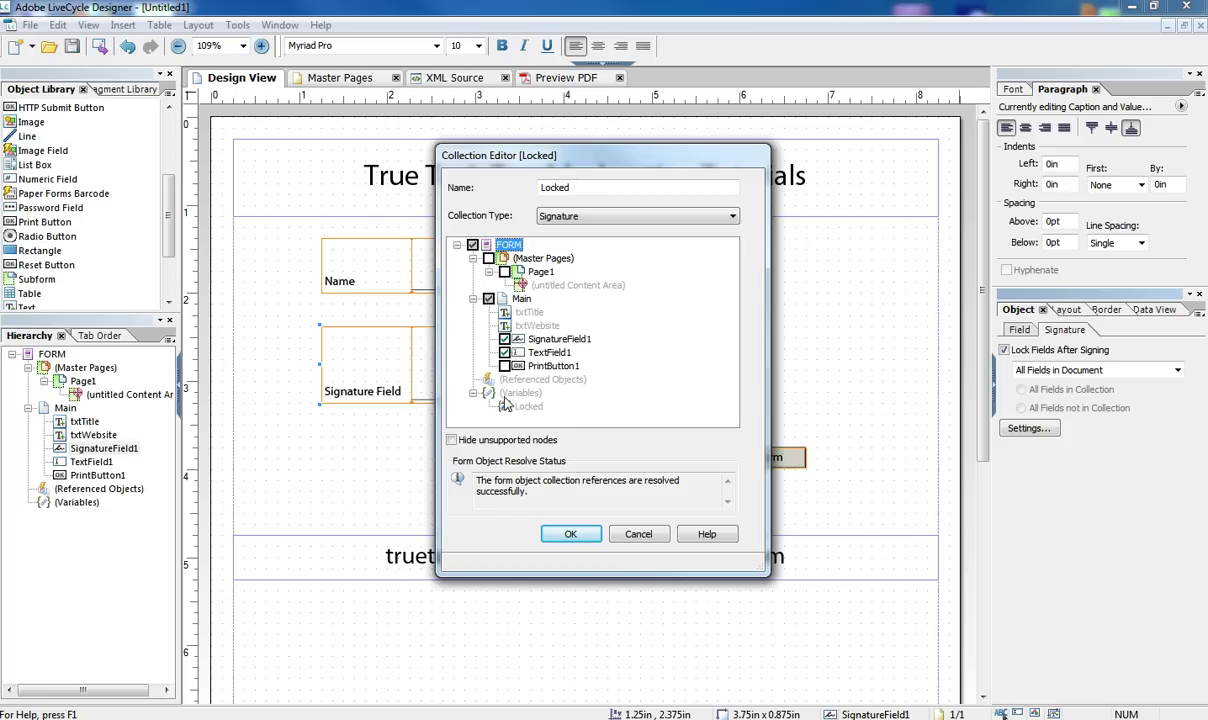
click(571, 535)
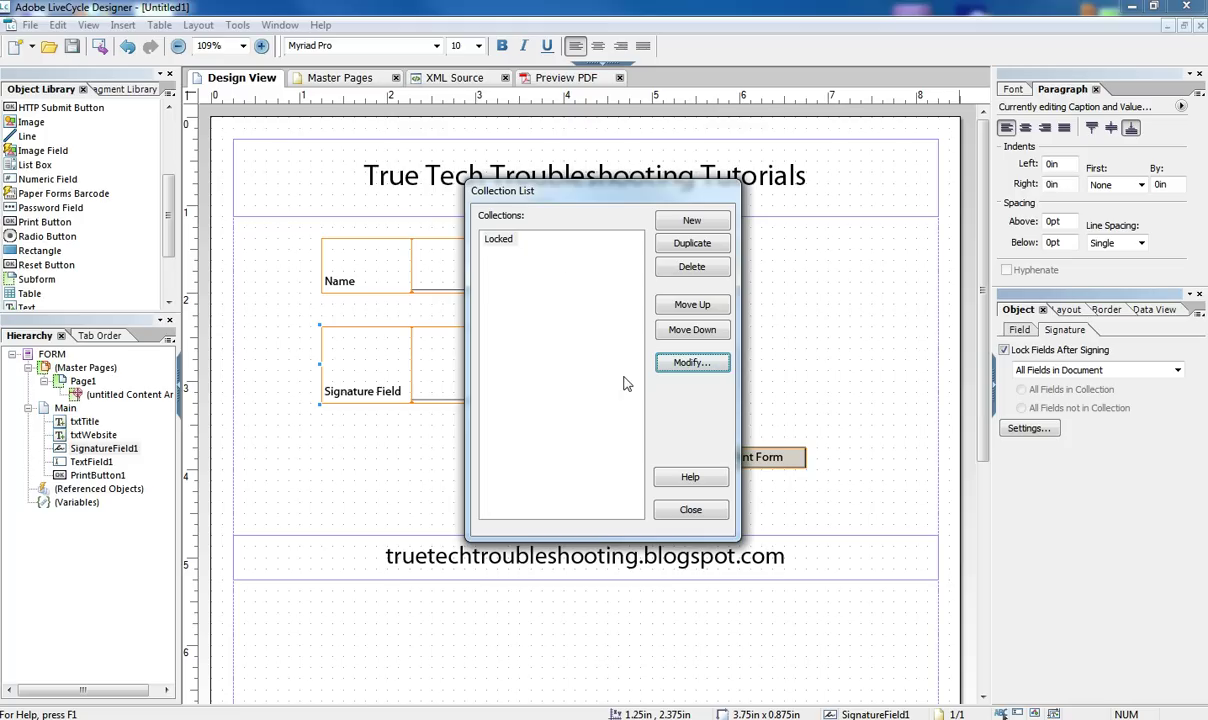
click(690, 509)
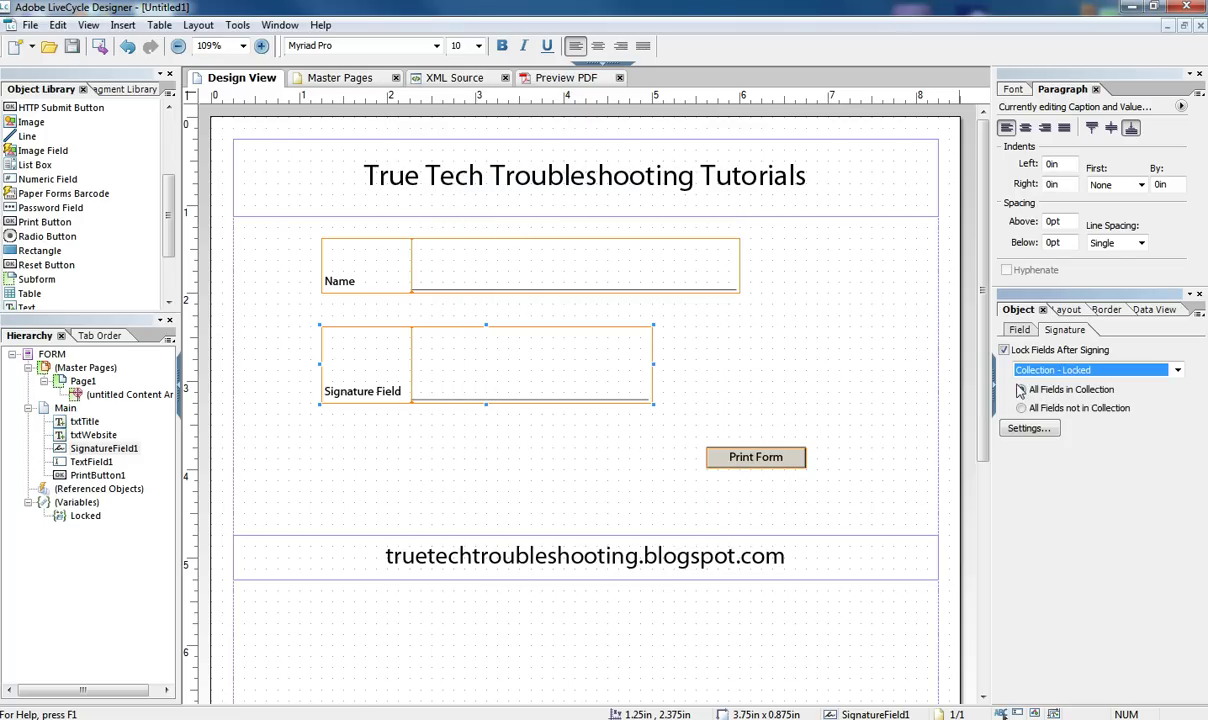
click(1021, 389)
Preview the form as a PDF, fill in the Name field and digitally sign the signature field.
click(557, 84)
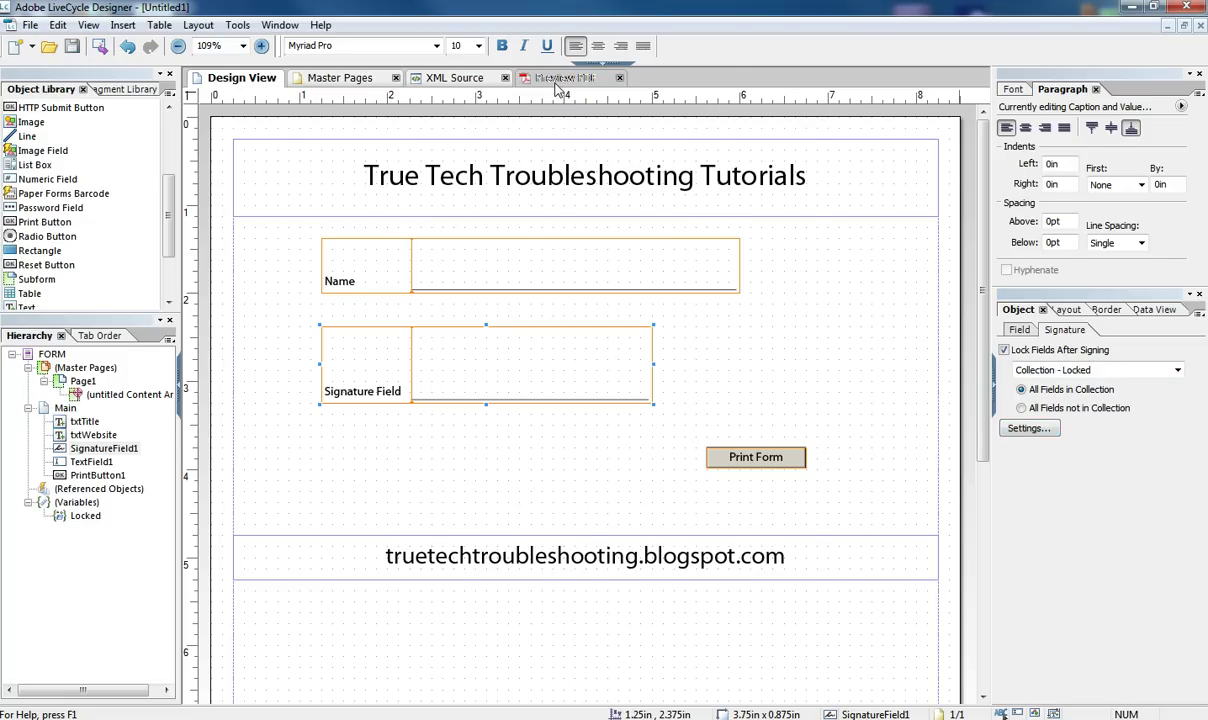
click(502, 289)
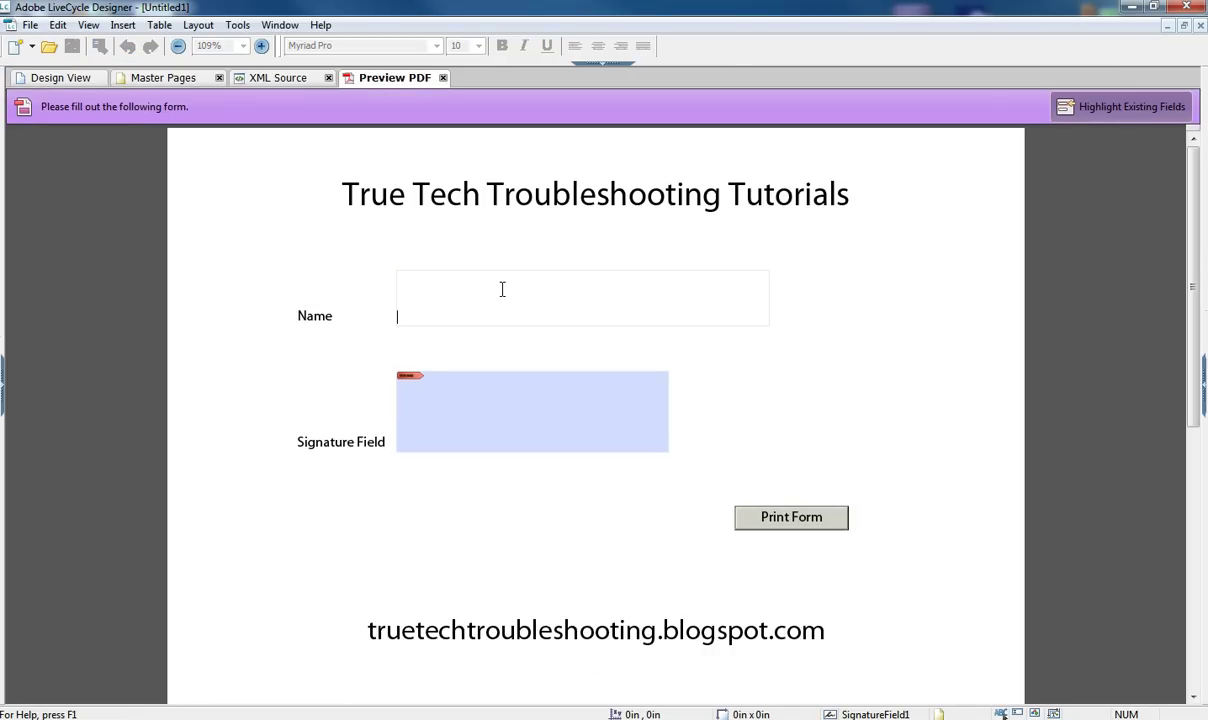
text(Nathan)
click(458, 440)
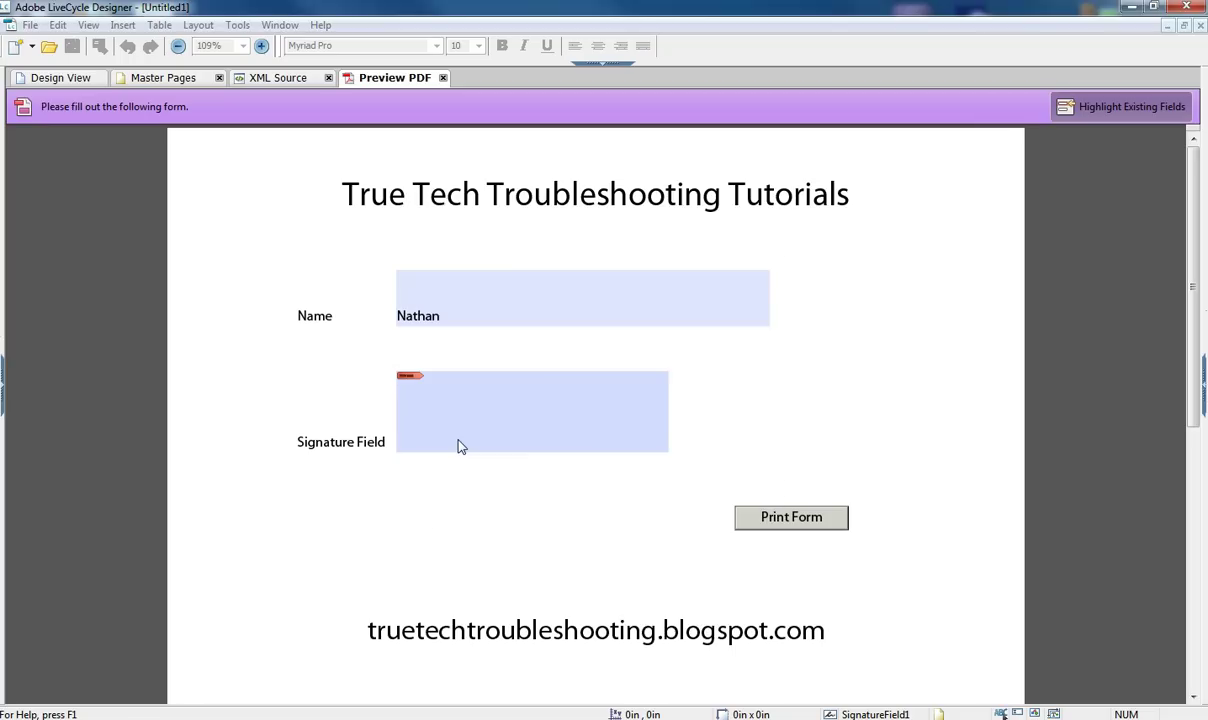
click(636, 482)
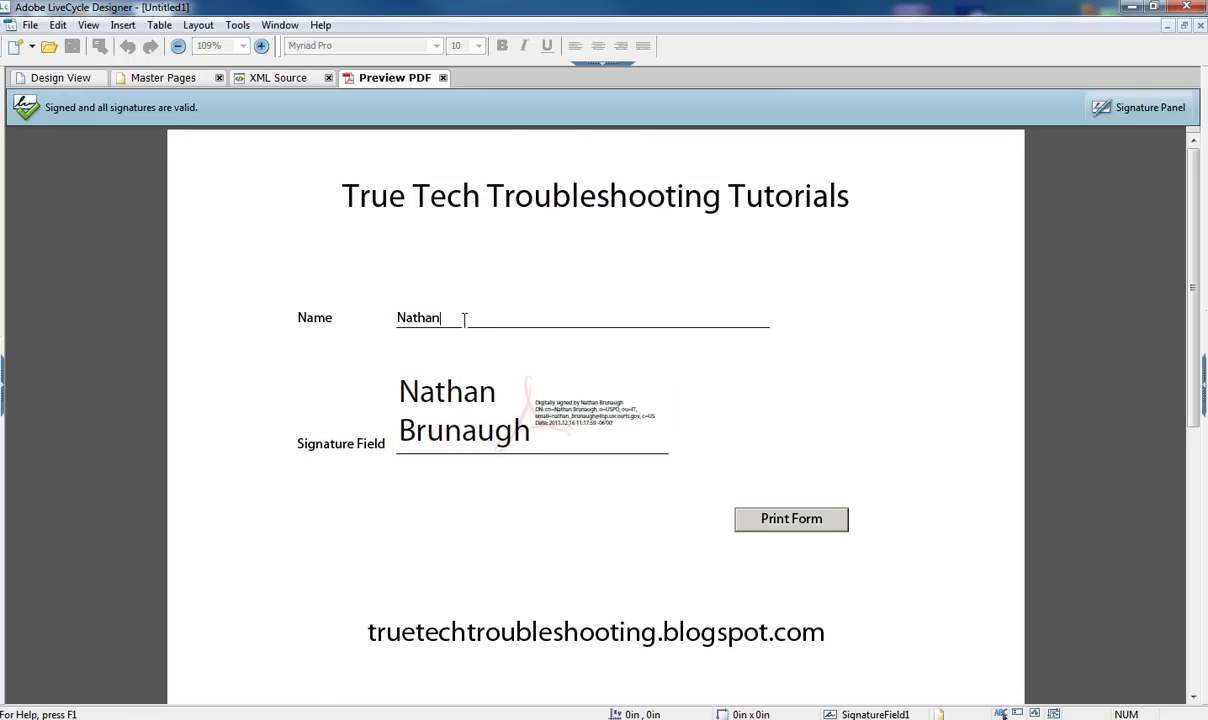
Test the Print Form button without printing and return to the design view.
click(776, 520)
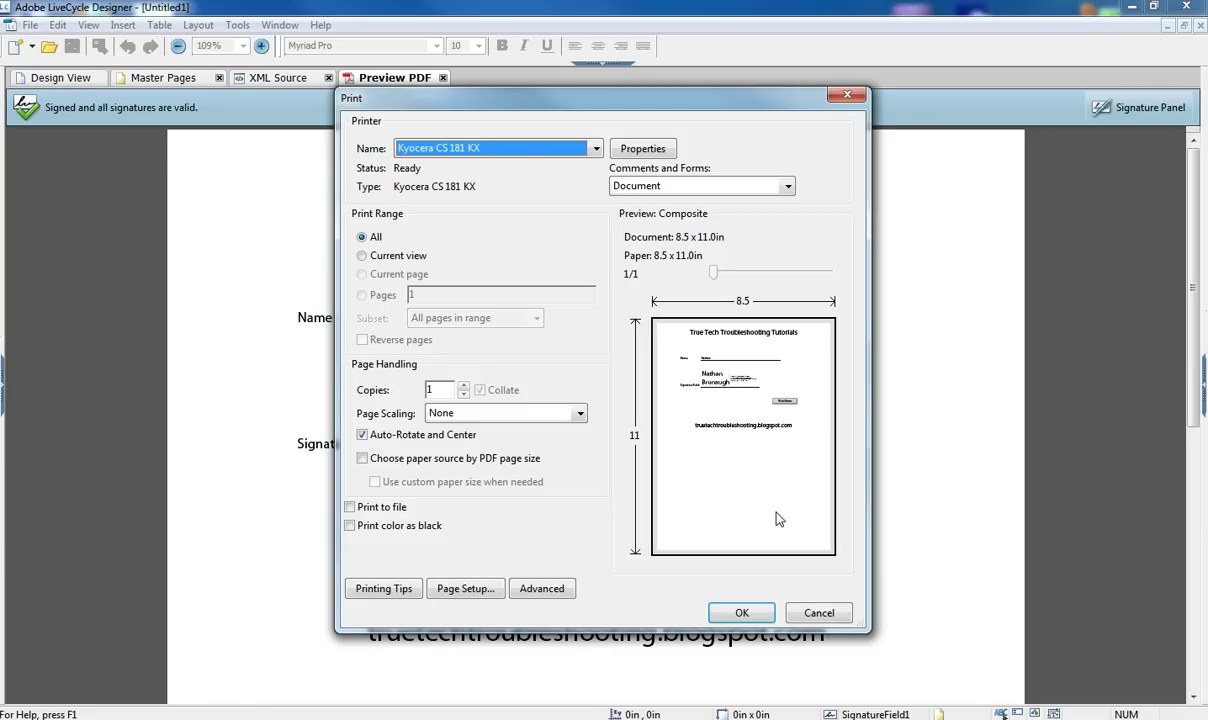
click(819, 613)
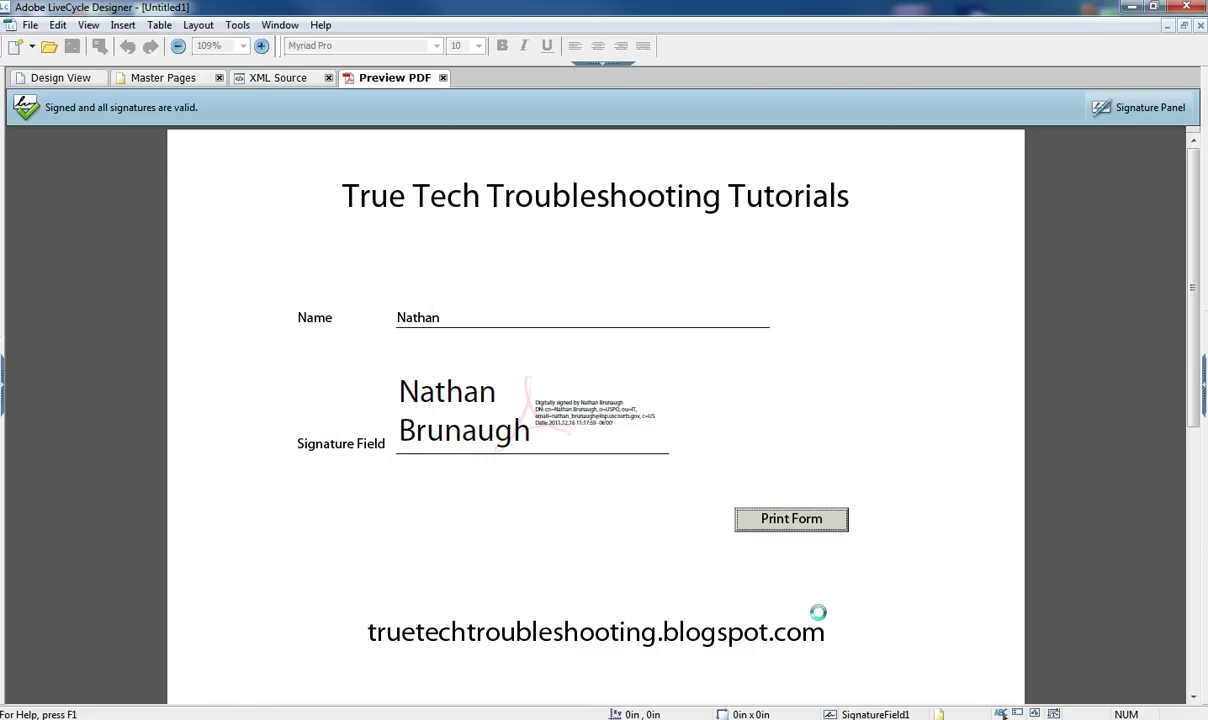
click(88, 84)
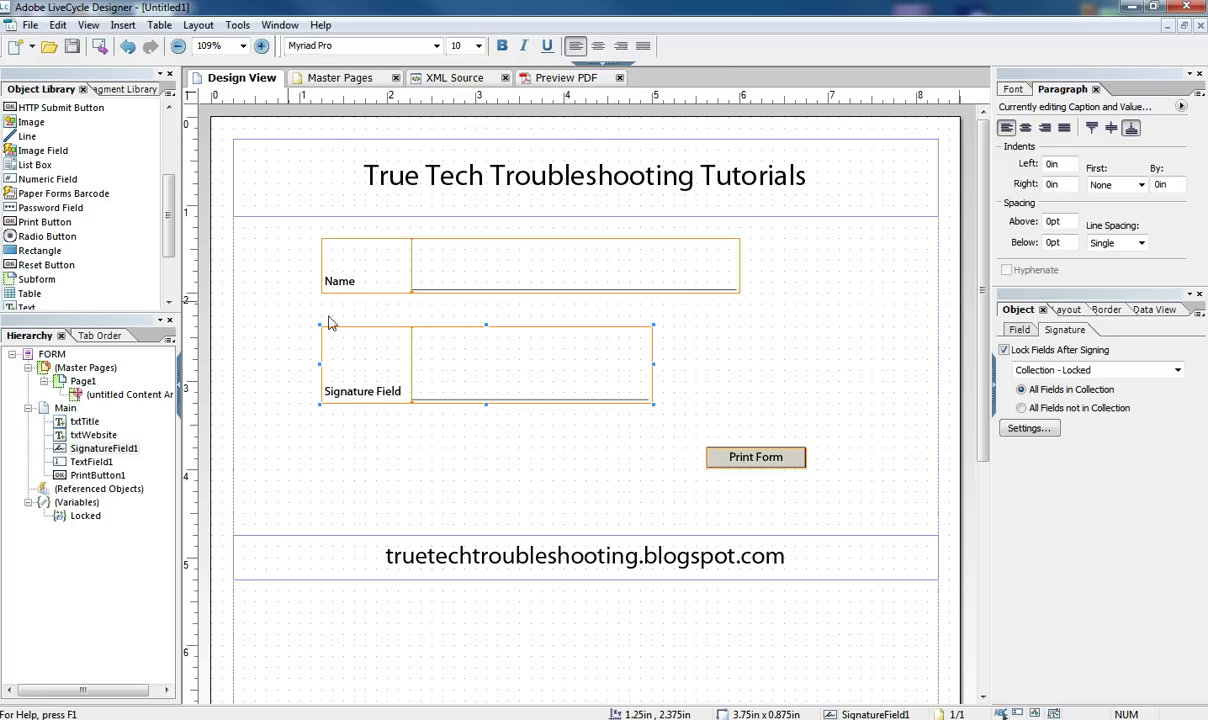